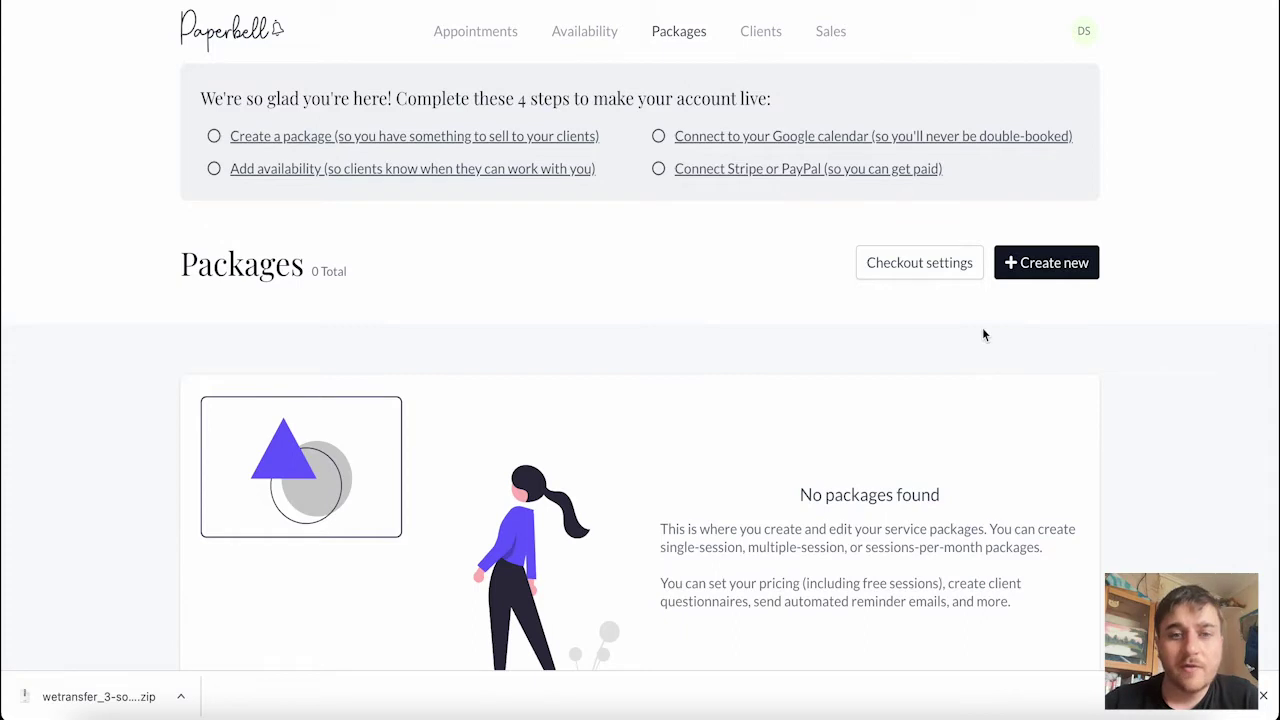
Step: Start a new package from the Packages page to bring up the package-type choice
click(1033, 268)
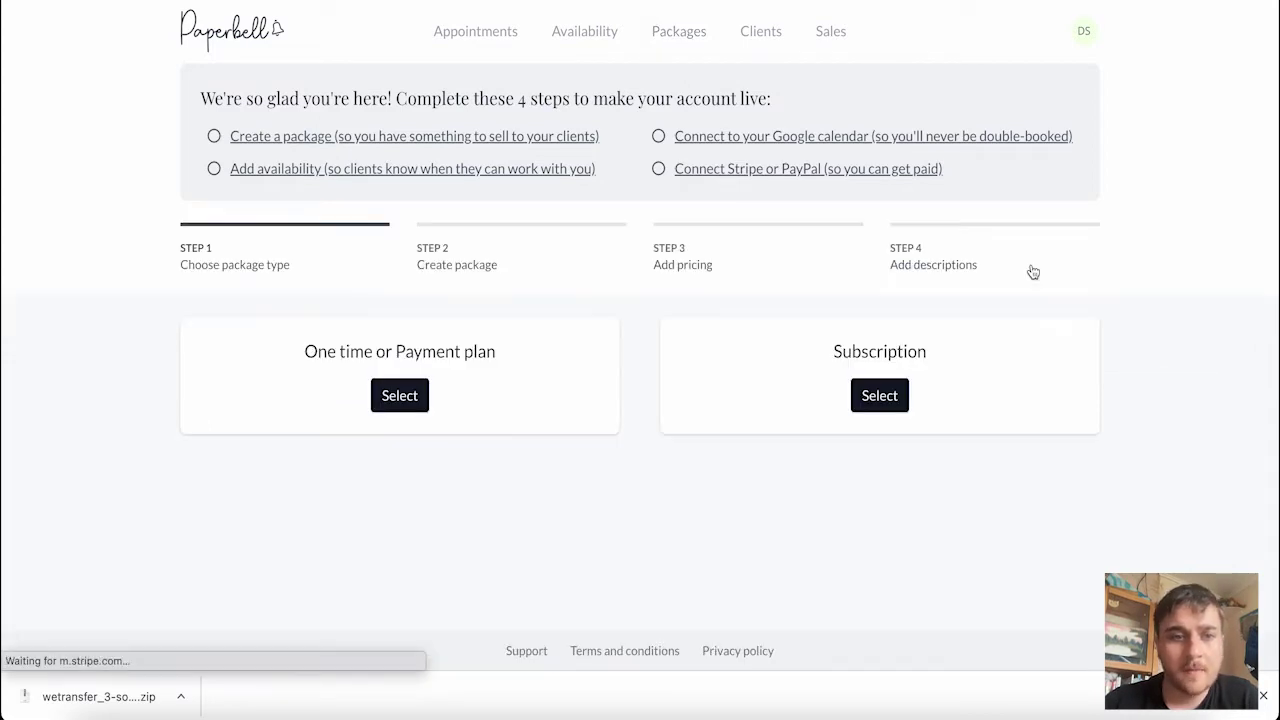
Step: Choose a one-time package named Daniel's Package with 3 appointments of 60 minutes each
click(400, 396)
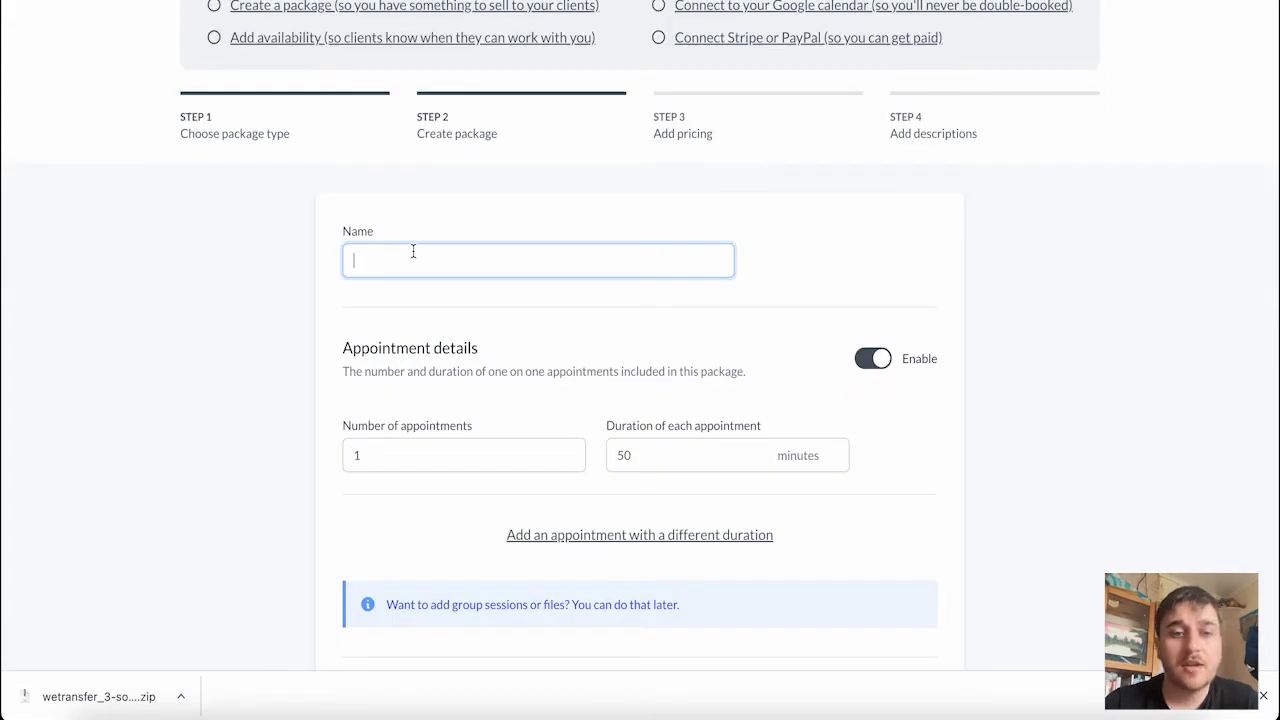
text(Daniel's Package)
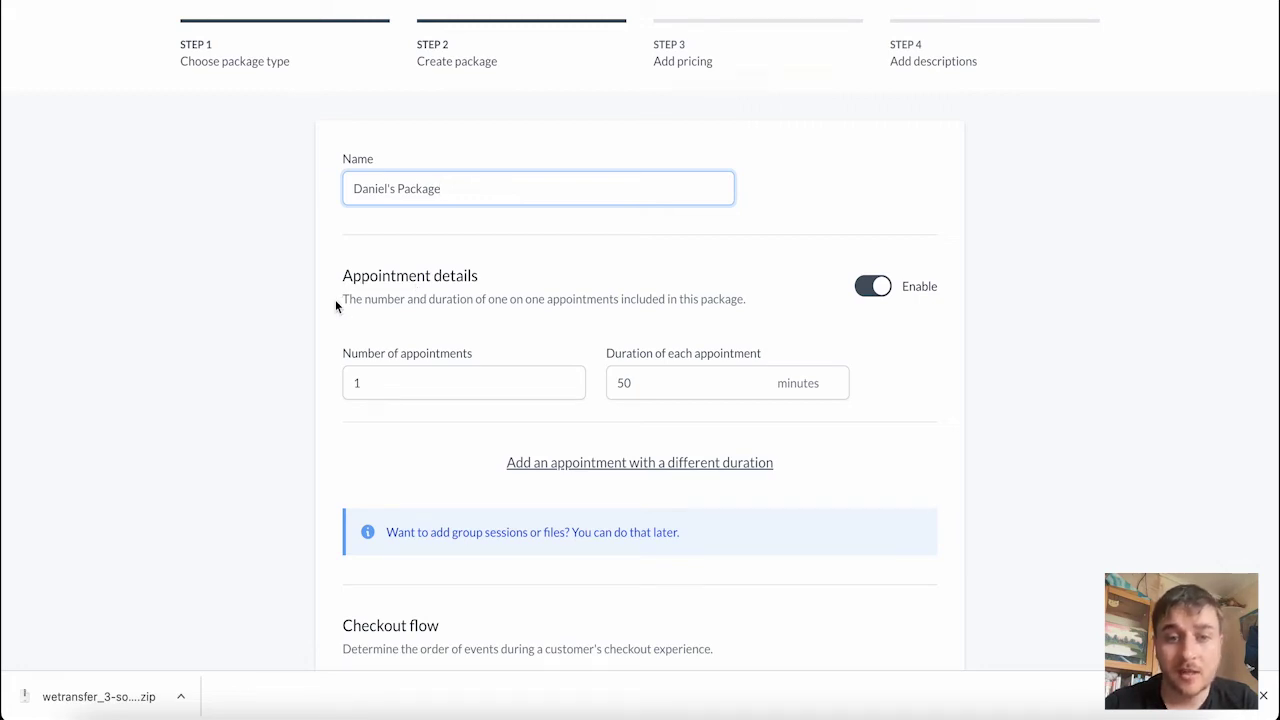
click(400, 383)
key(BackSpace)
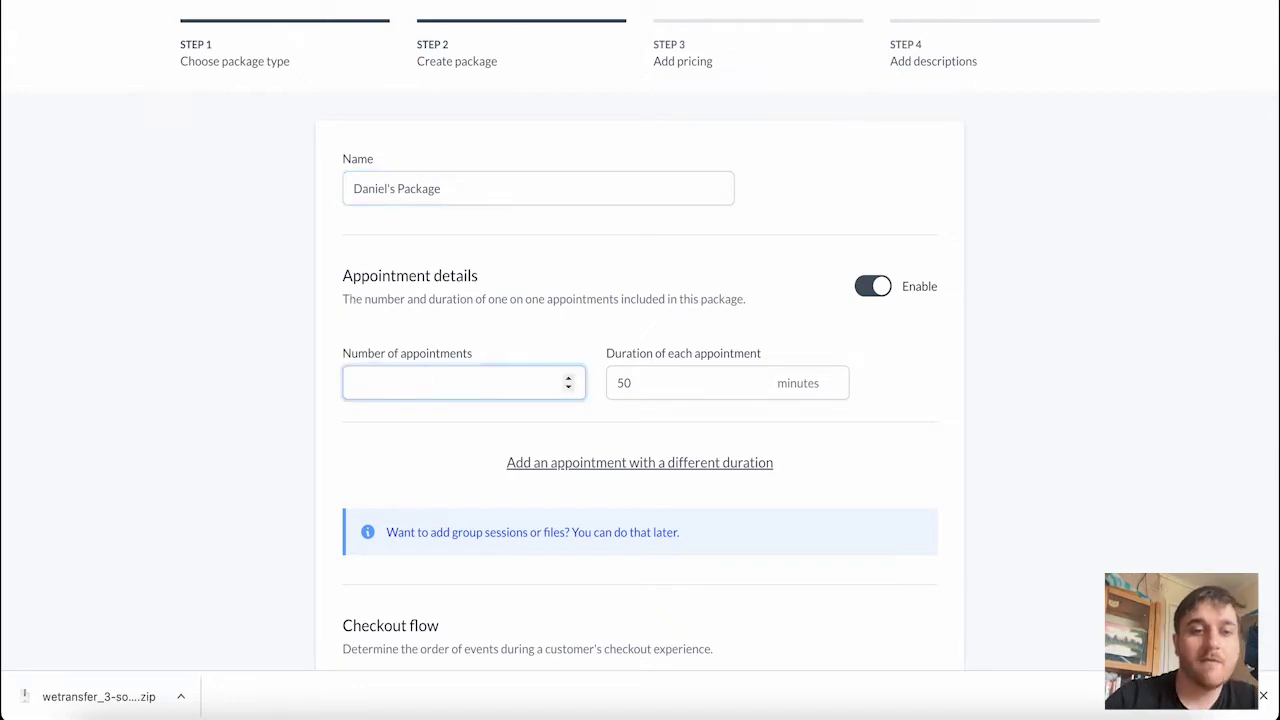
text(3)
click(683, 380)
key(BackSpace)
key(BackSpace)
text(60)
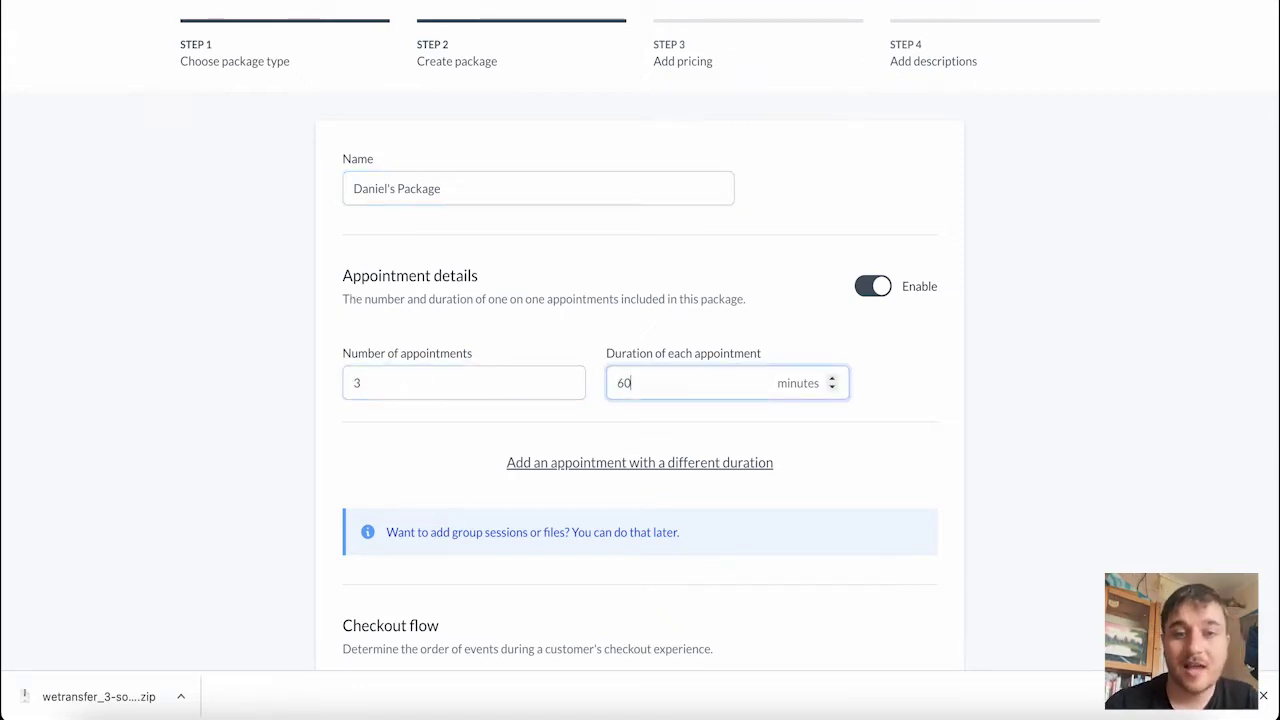
click(806, 300)
scroll(806, 300, down, 3)
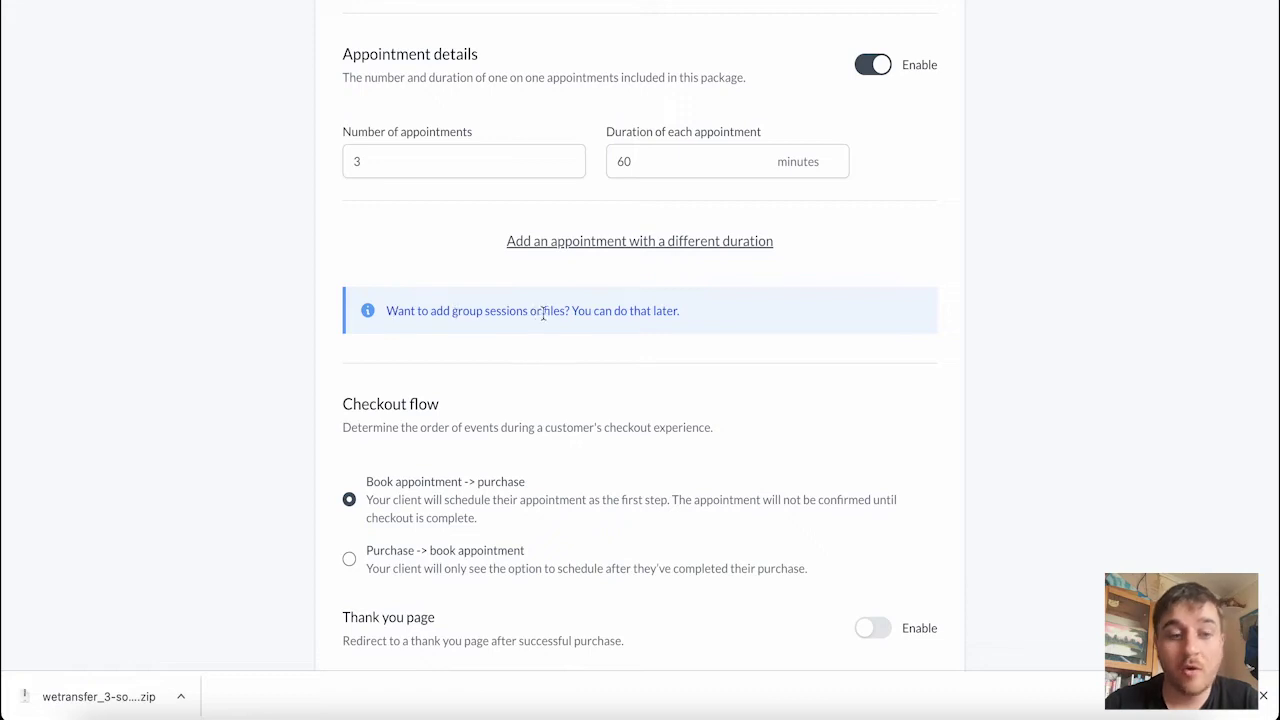
scroll(590, 300, down, 3)
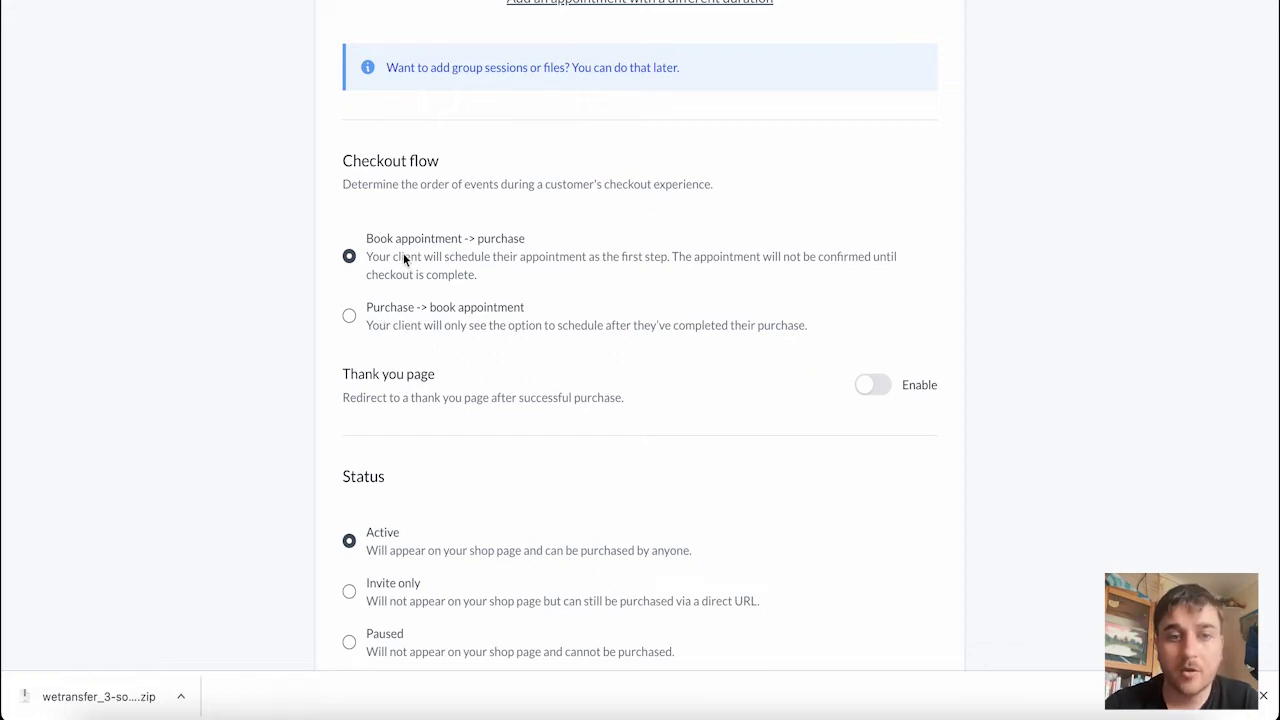
scroll(654, 314, down, 1)
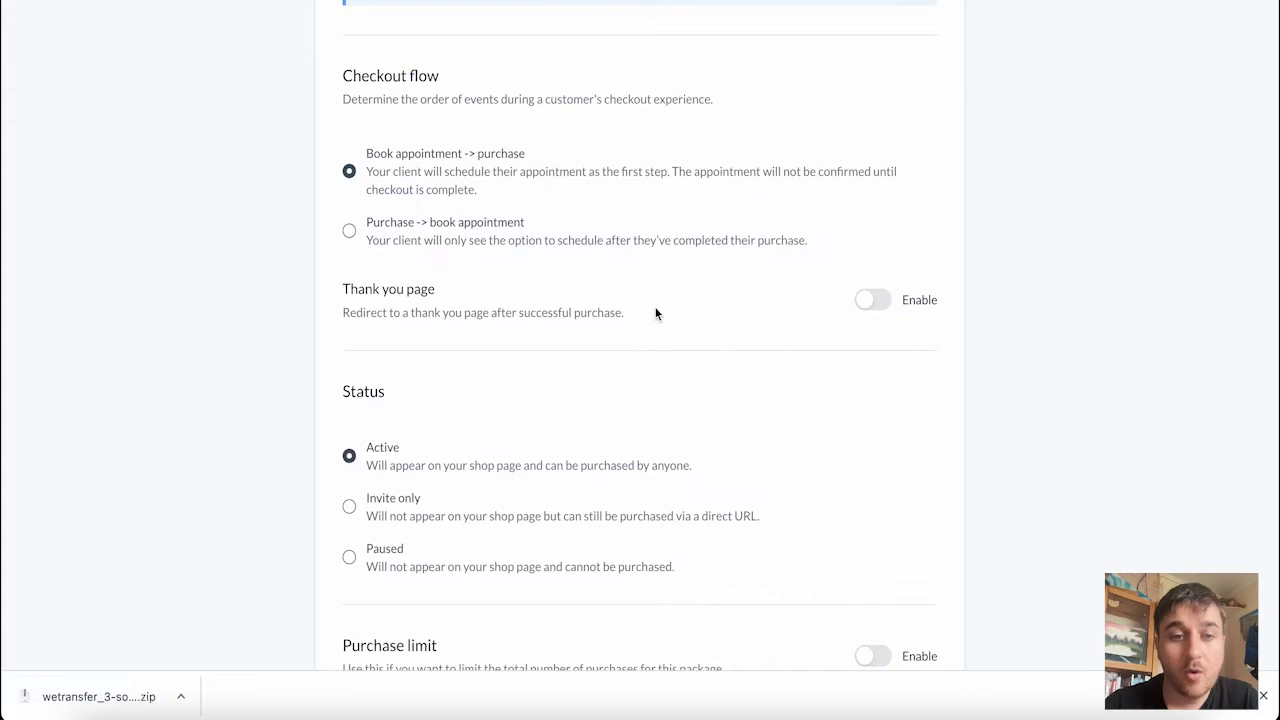
click(874, 302)
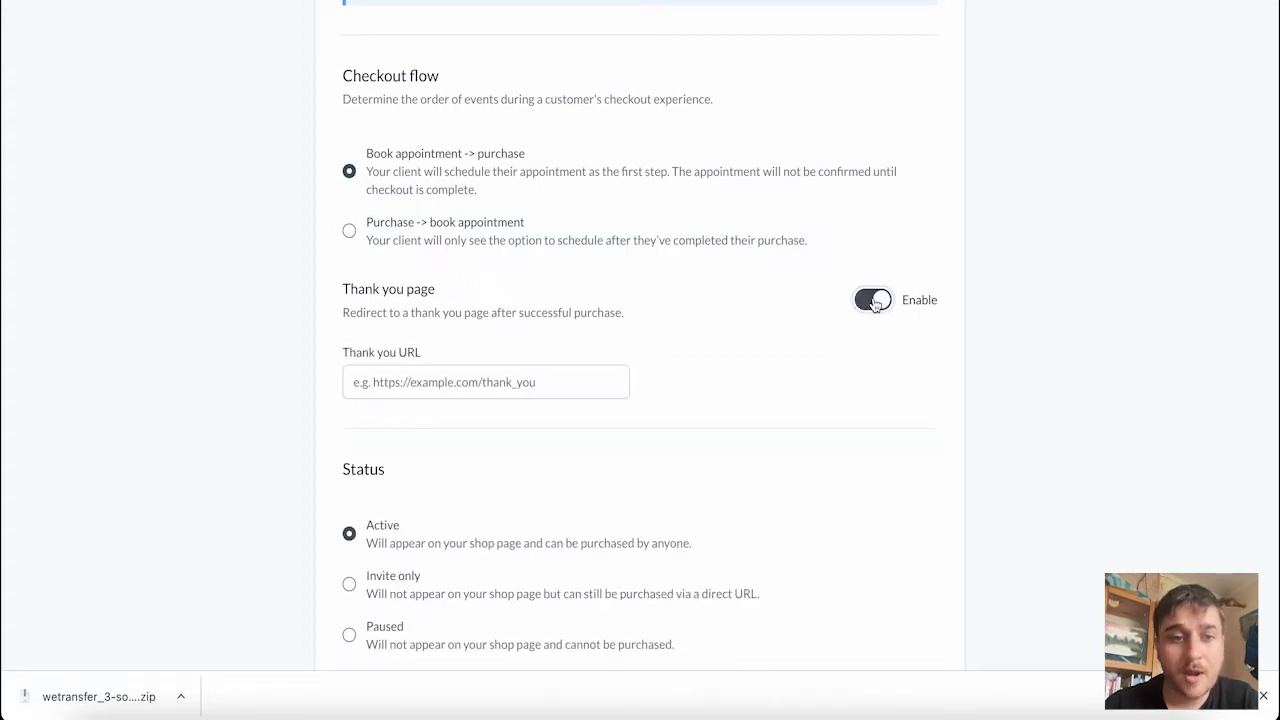
click(500, 390)
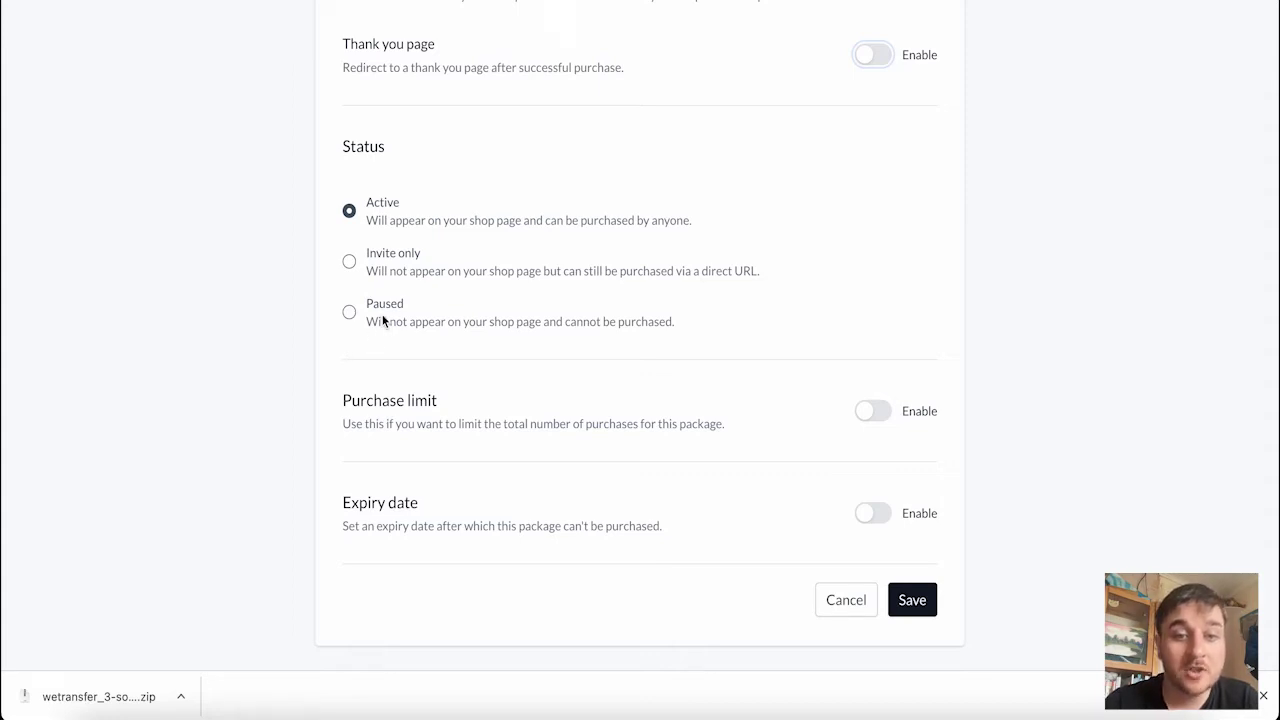
Step: Turn on a purchase limit of 20 for the package
scroll(383, 320, down, 1)
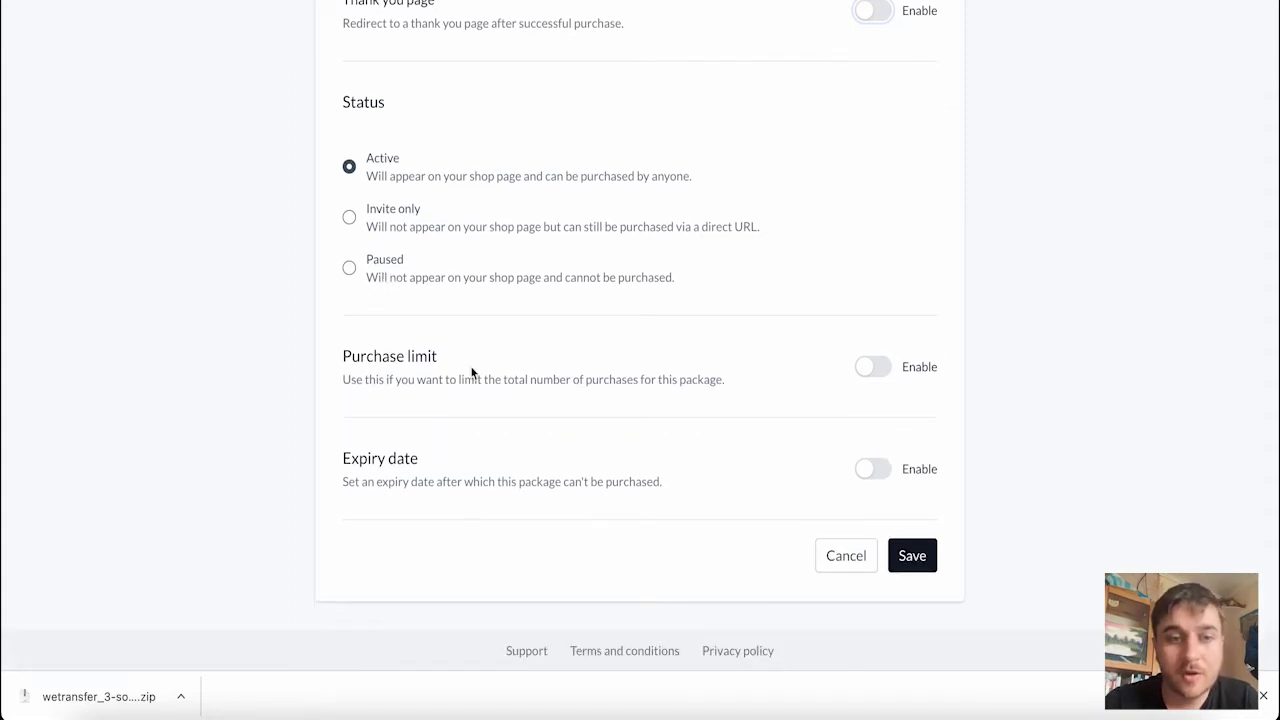
click(873, 368)
click(458, 451)
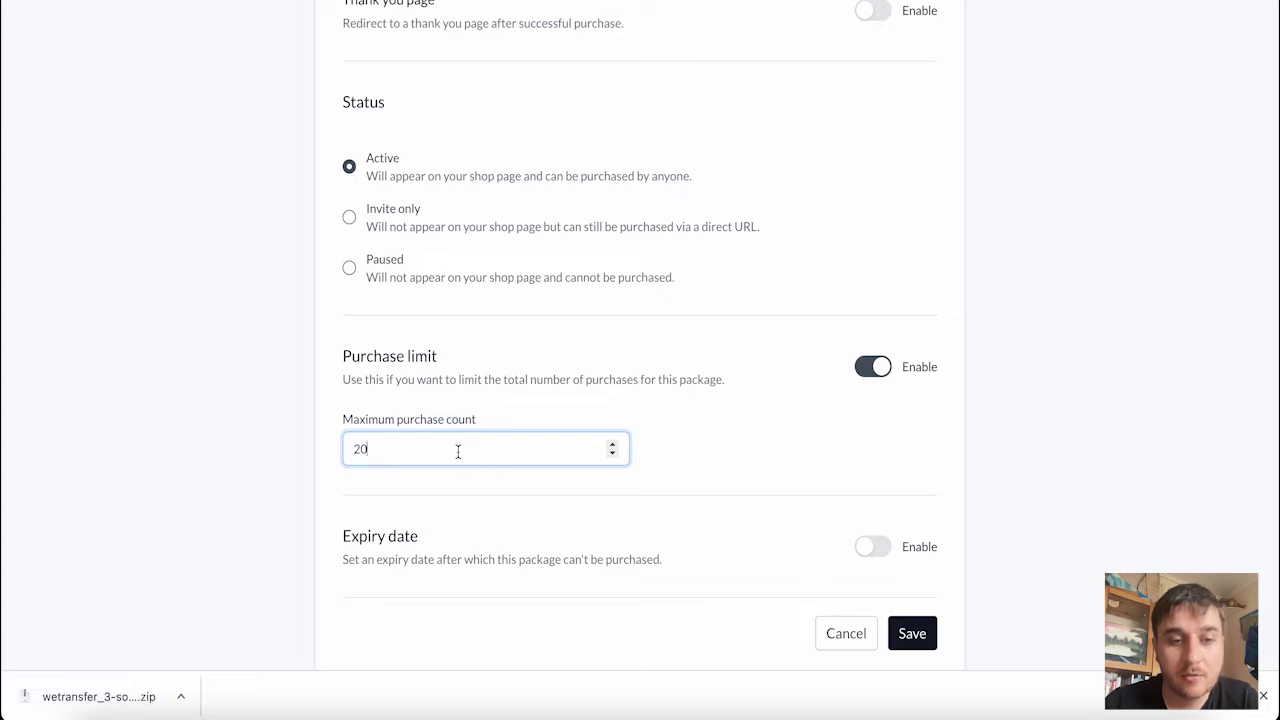
scroll(458, 451, down, 2)
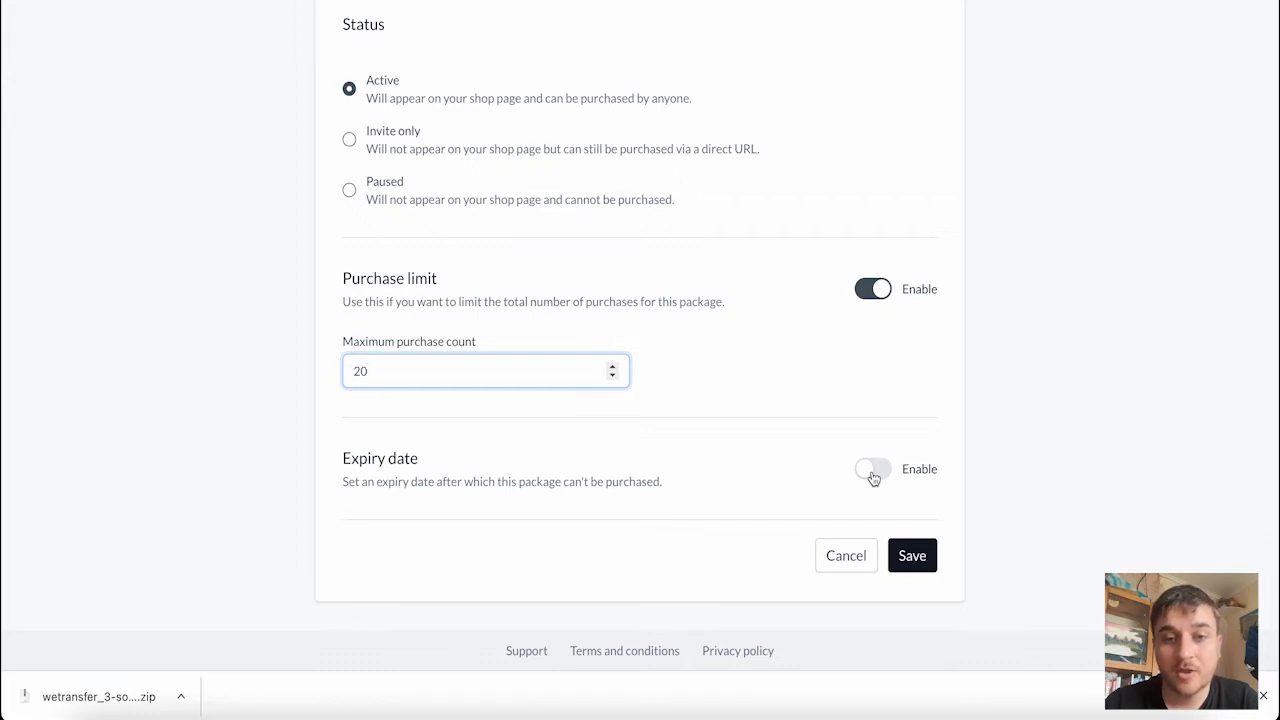
Step: Enable an expiry date of July 28, 2022 at 12:30pm
click(872, 470)
scroll(650, 450, down, 3)
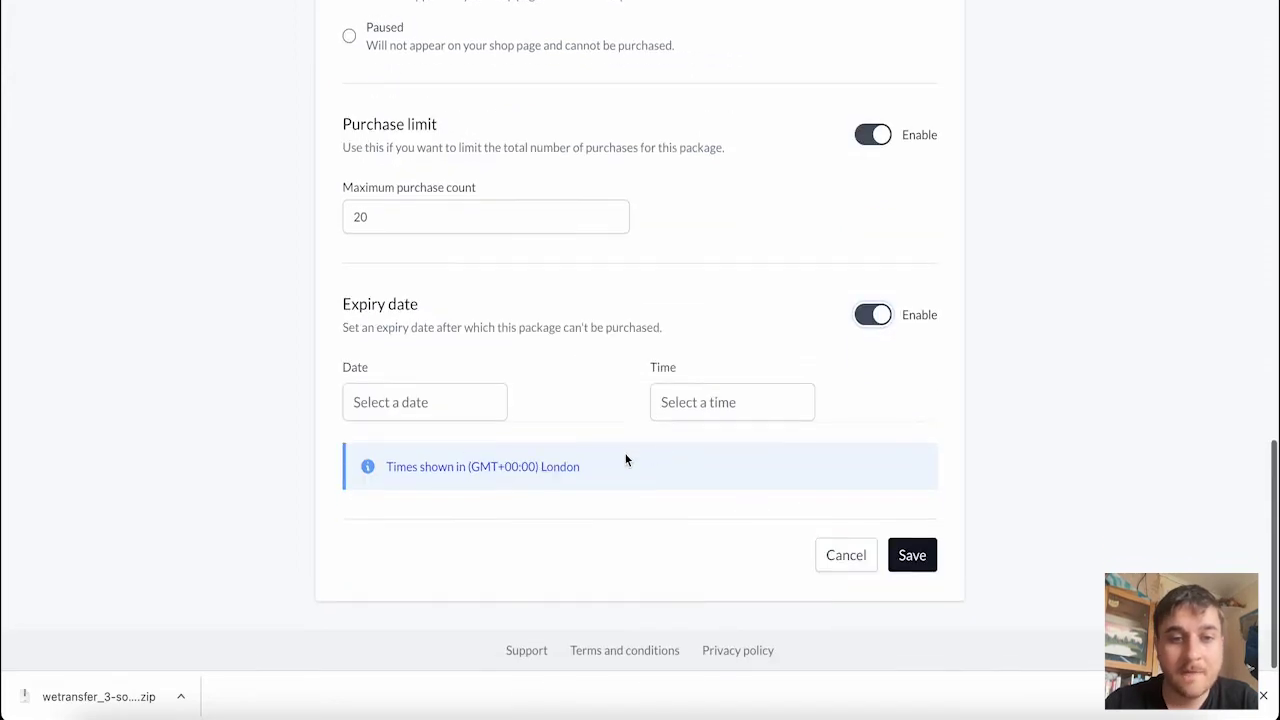
click(430, 403)
click(510, 328)
click(703, 403)
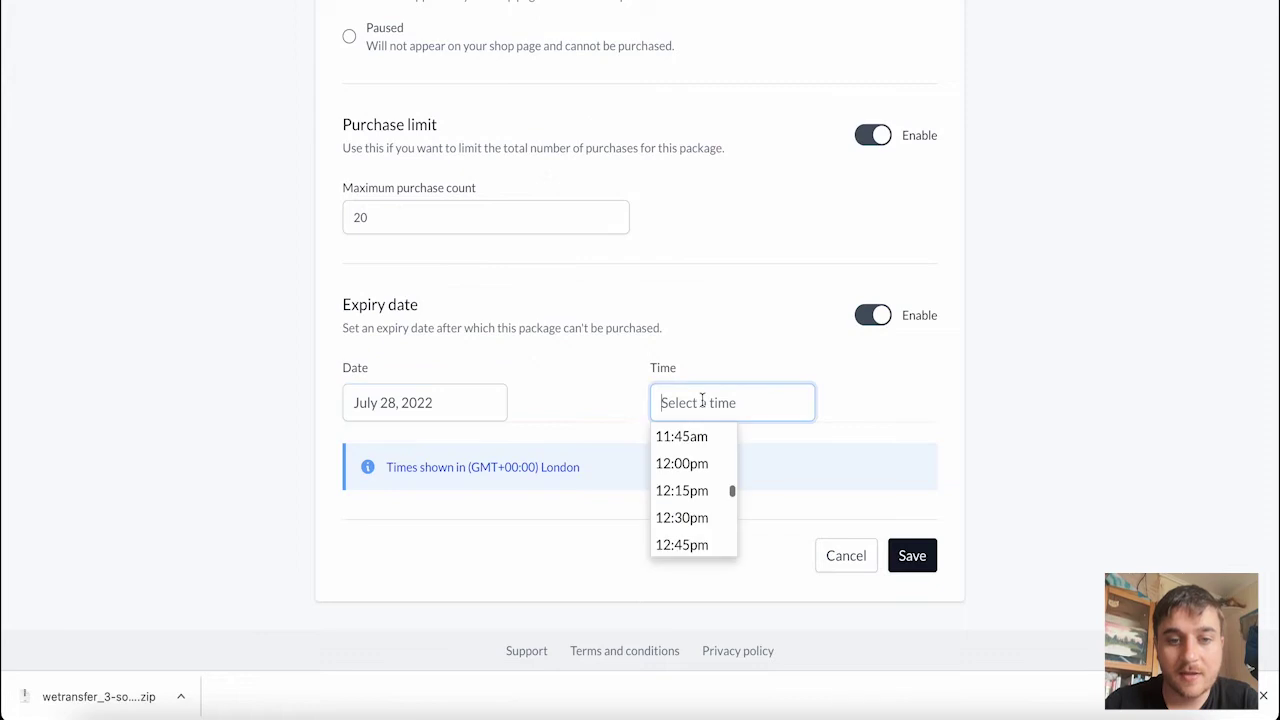
click(713, 518)
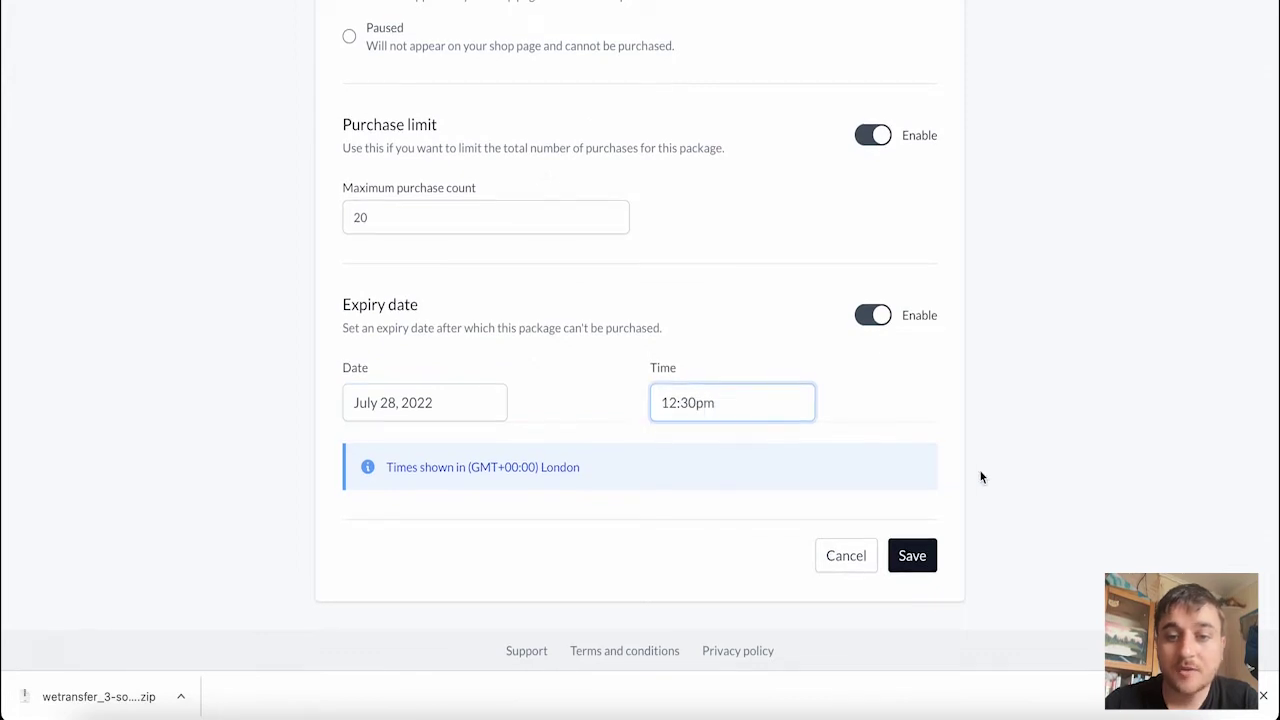
Step: Save the package details and settle on one-time payment billing after trying Payment plan
click(911, 558)
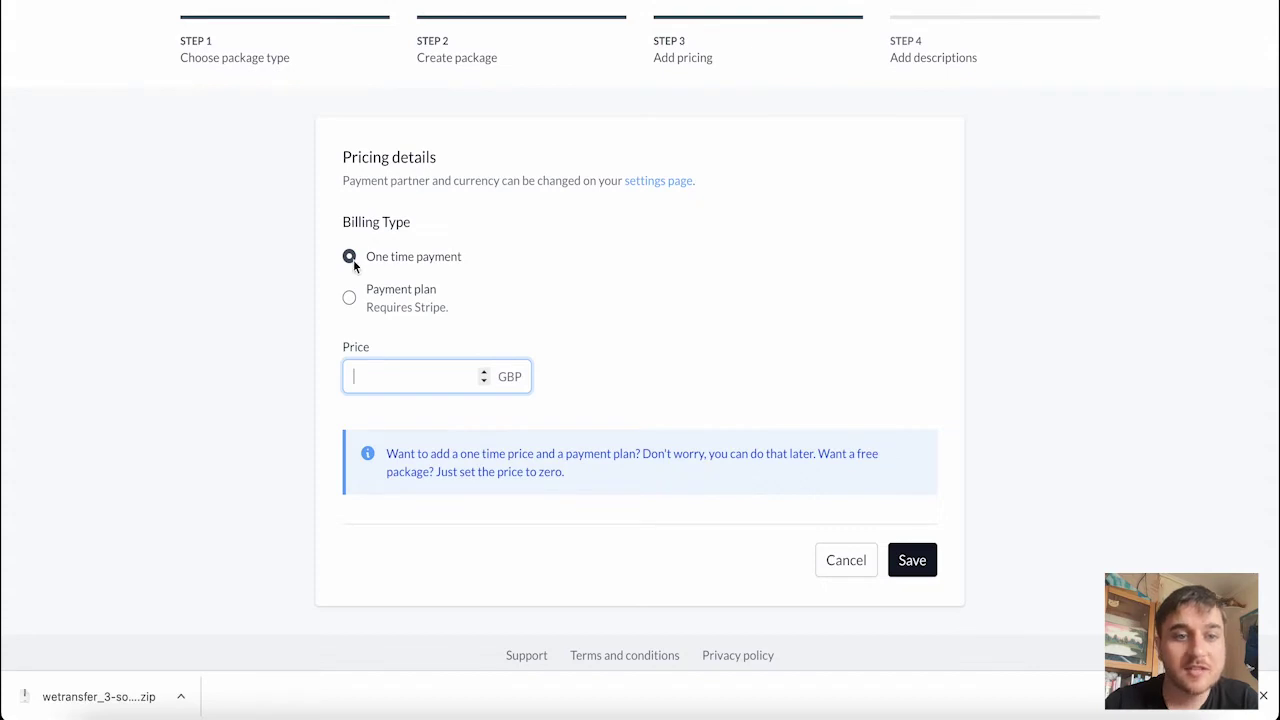
click(368, 293)
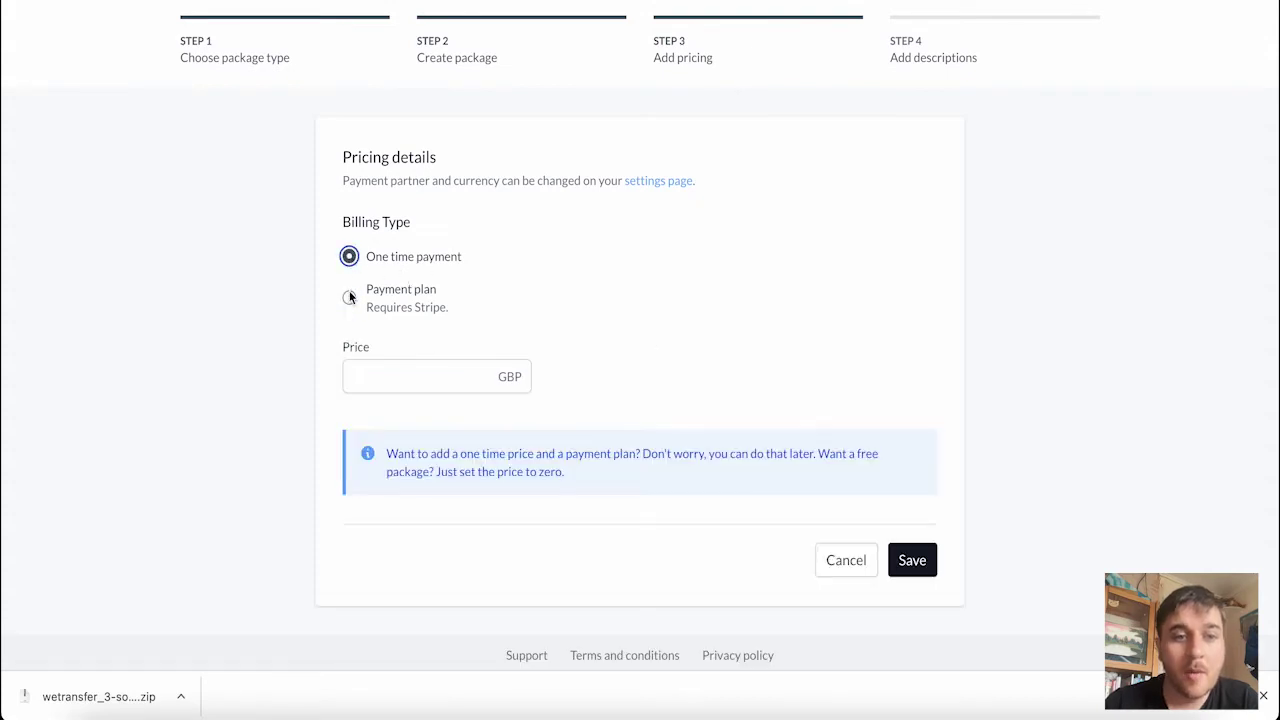
click(349, 299)
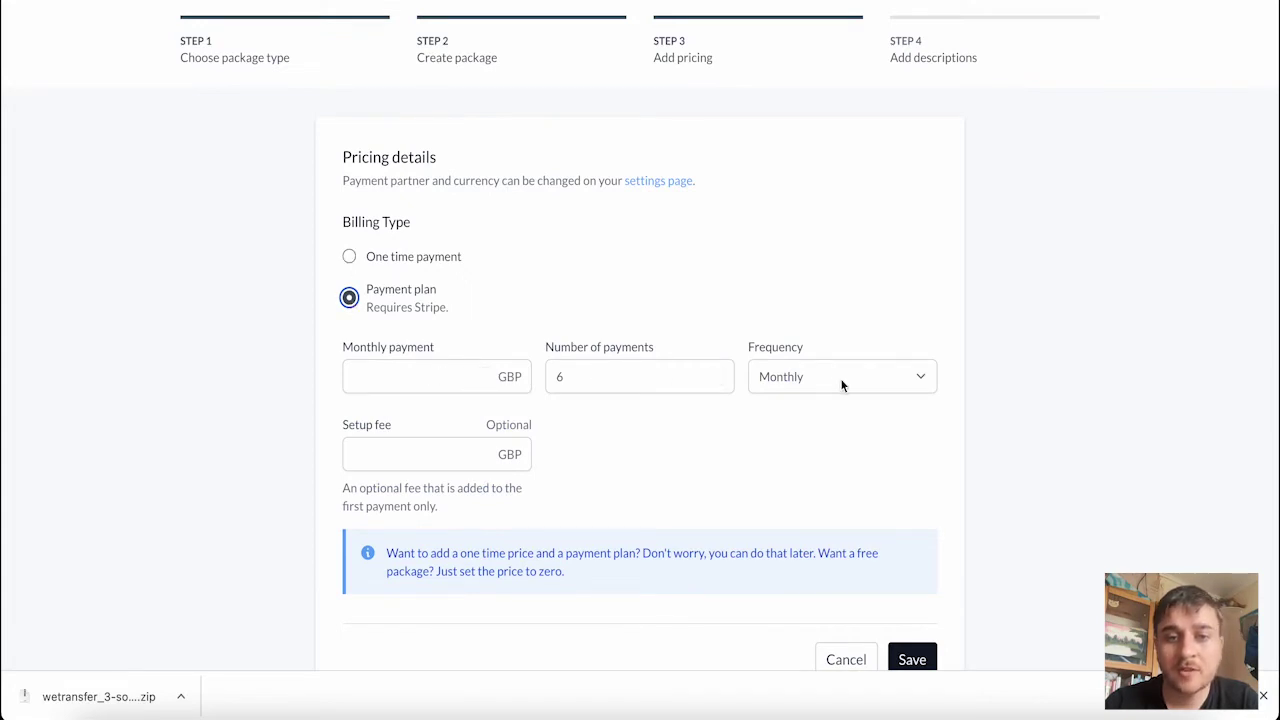
mouse_move(412, 454)
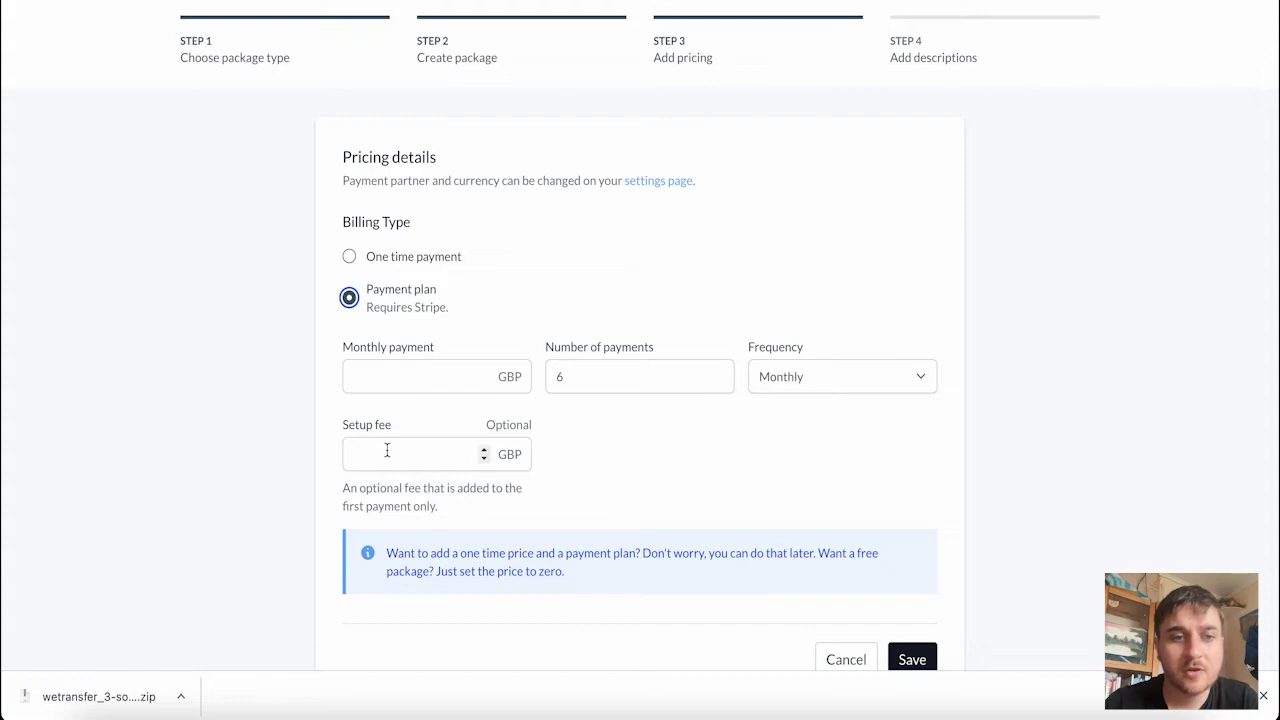
click(364, 256)
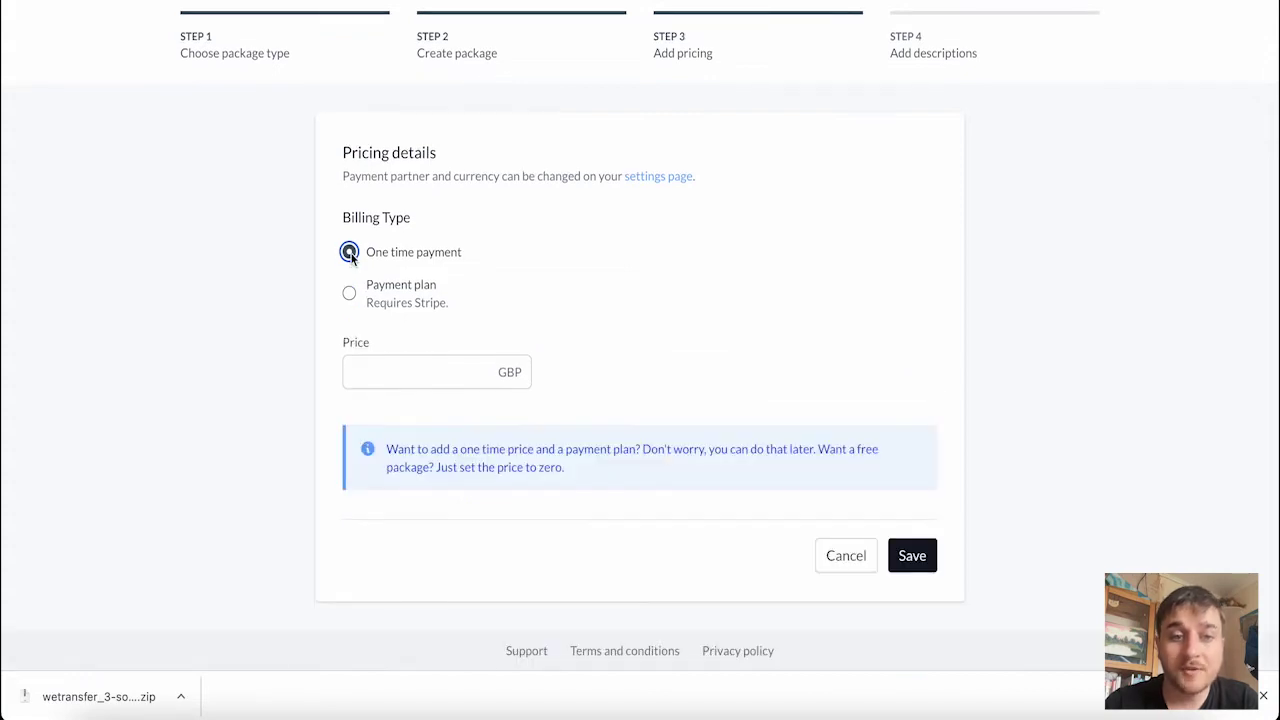
click(444, 378)
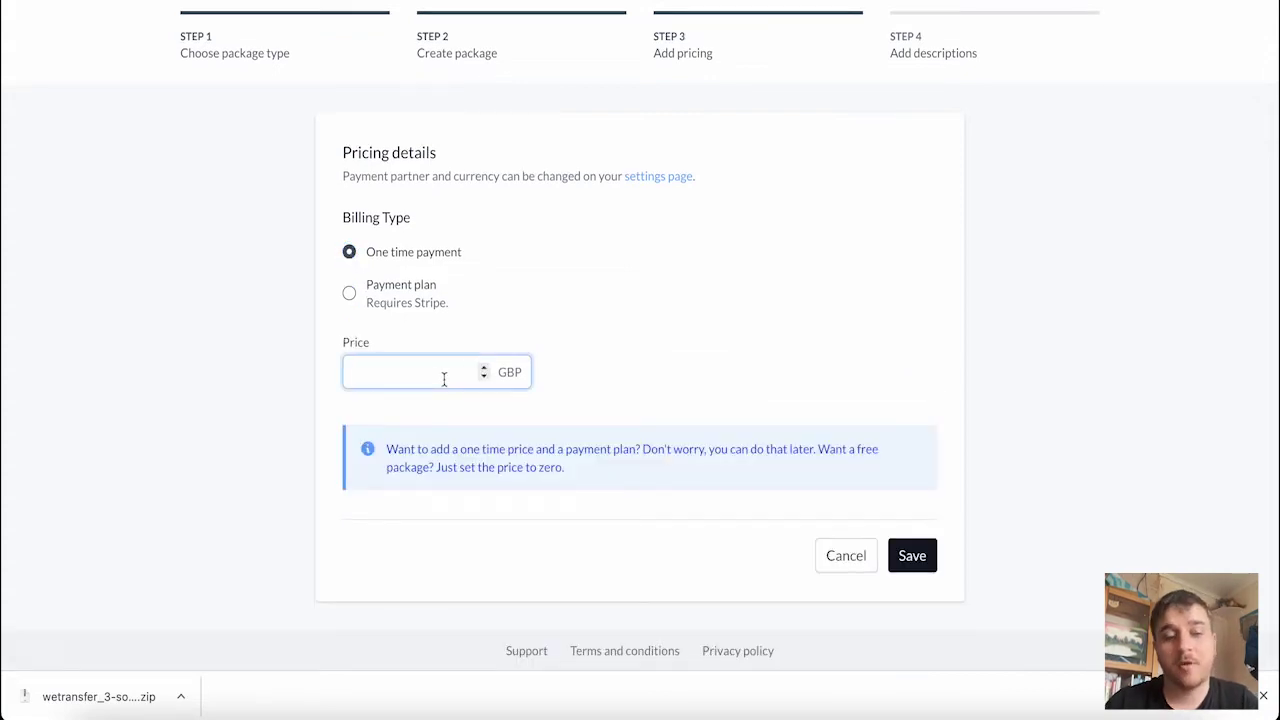
Step: Enter a 35 GBP price and save it
text(35)
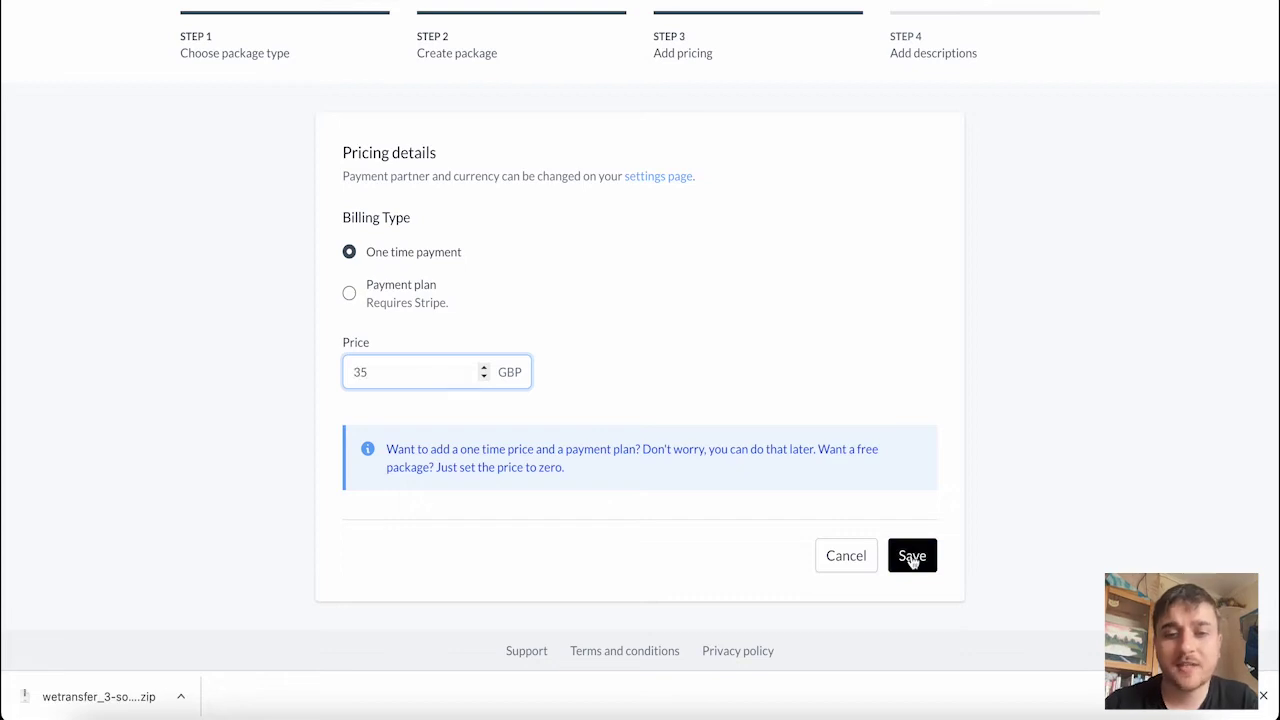
click(912, 556)
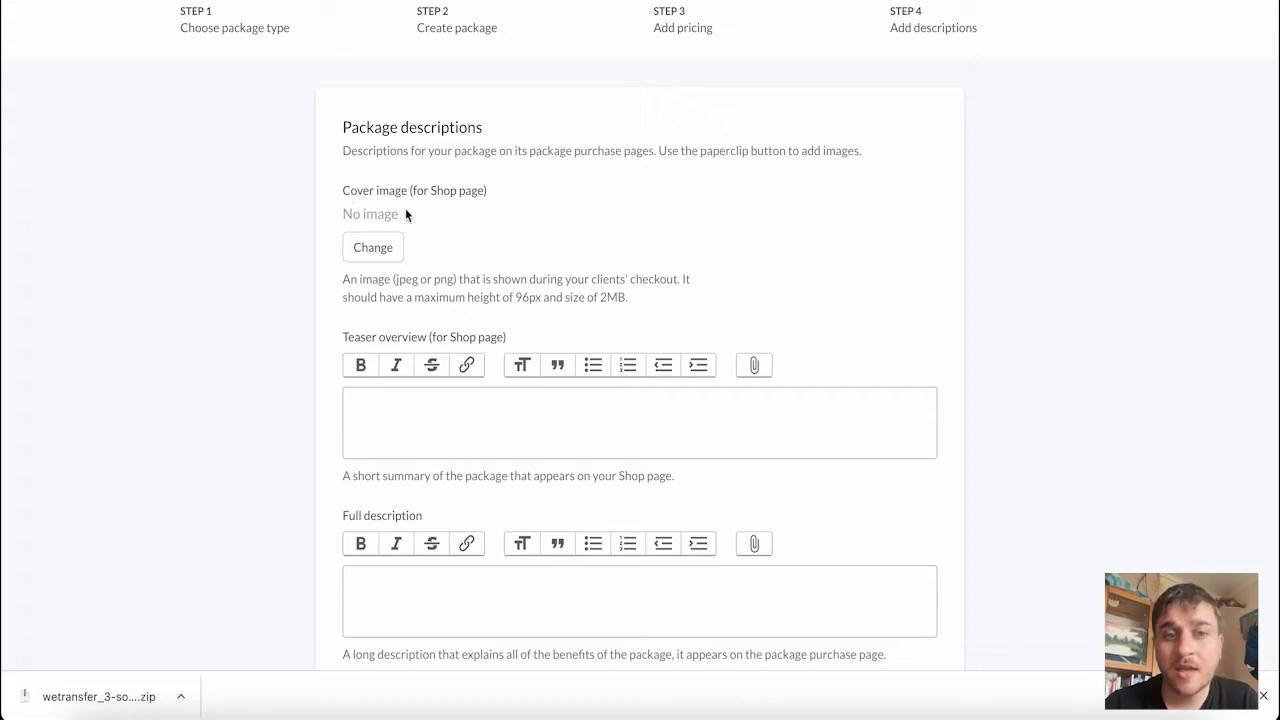
scroll(457, 134, down, 2)
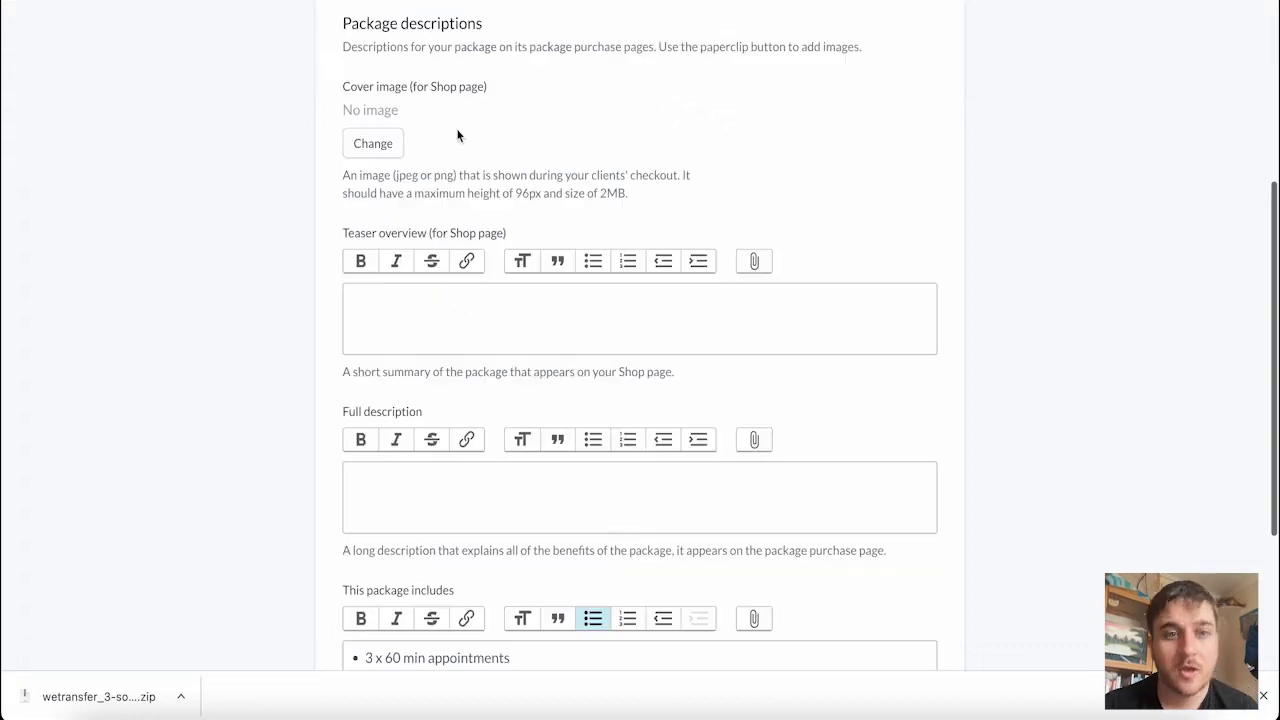
scroll(472, 190, down, 1)
Step: Write the teaser overview 'Check out my coaching services'
click(416, 222)
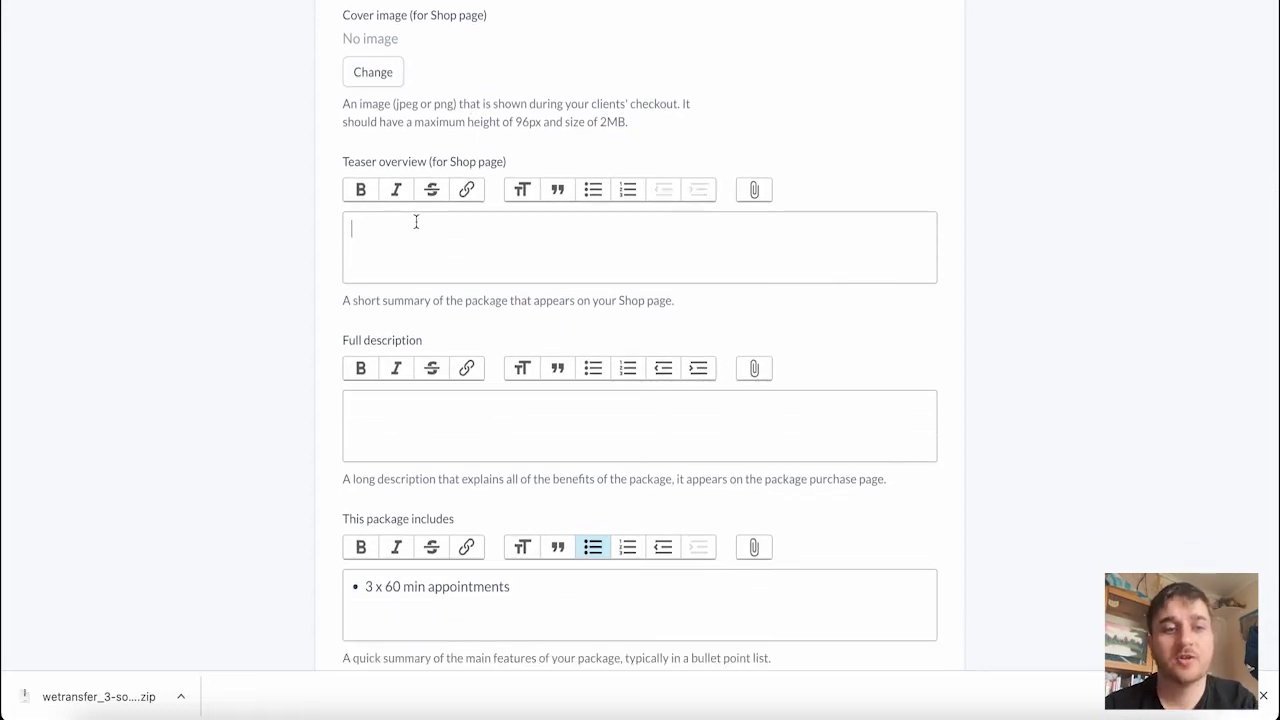
text(Check out my coaching services)
scroll(436, 405, down, 1)
key(Tab)
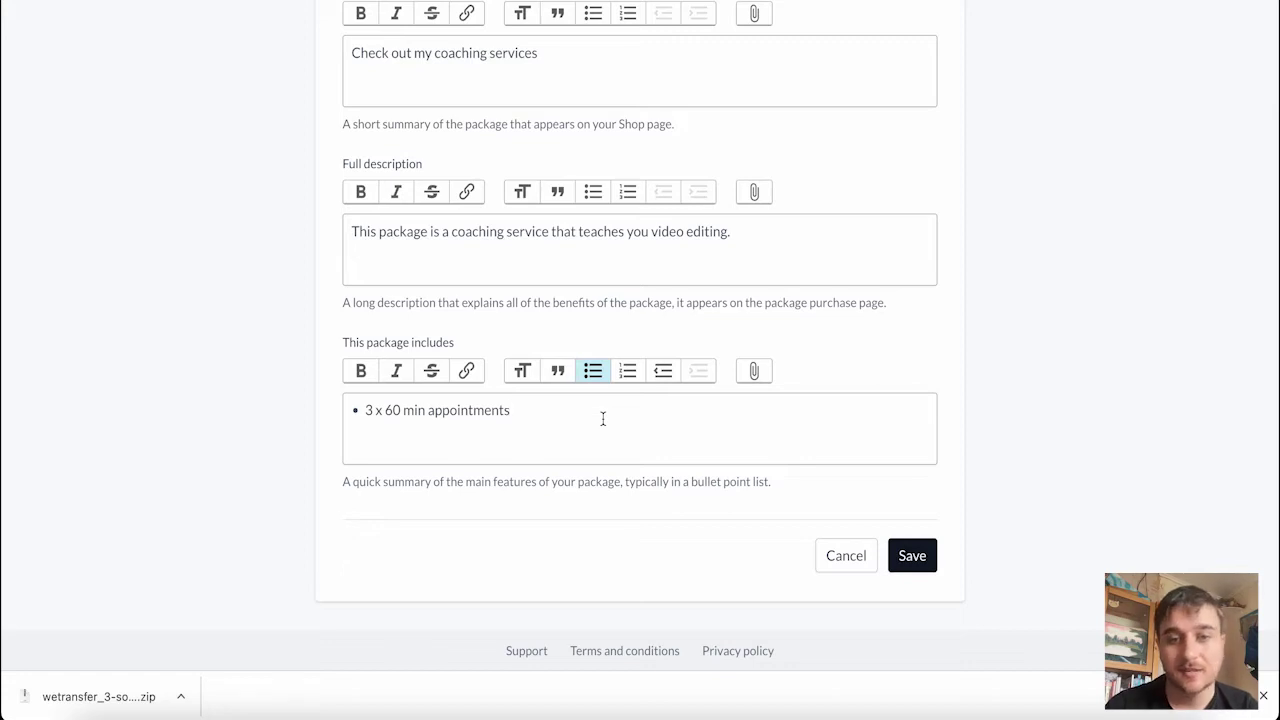
Step: Format the teaser text bold and italic, then save the package descriptions
scroll(603, 418, up, 3)
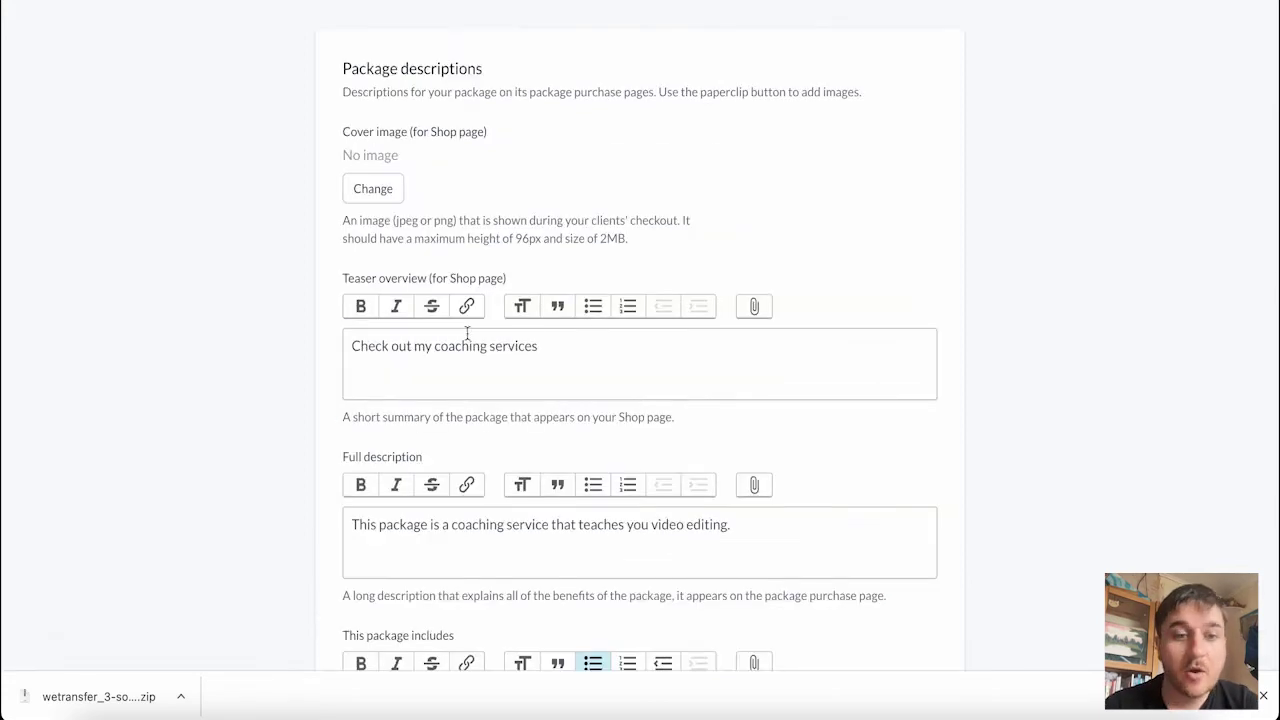
drag(551, 345, 332, 356)
click(361, 307)
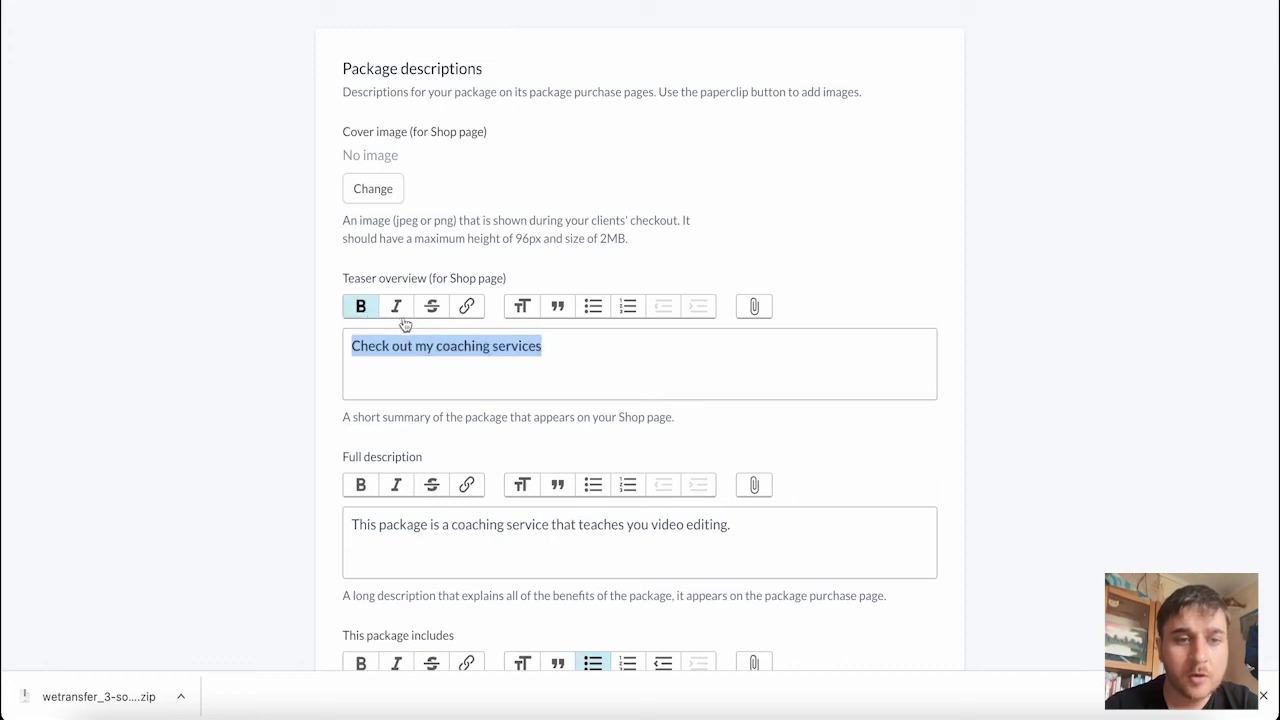
click(397, 307)
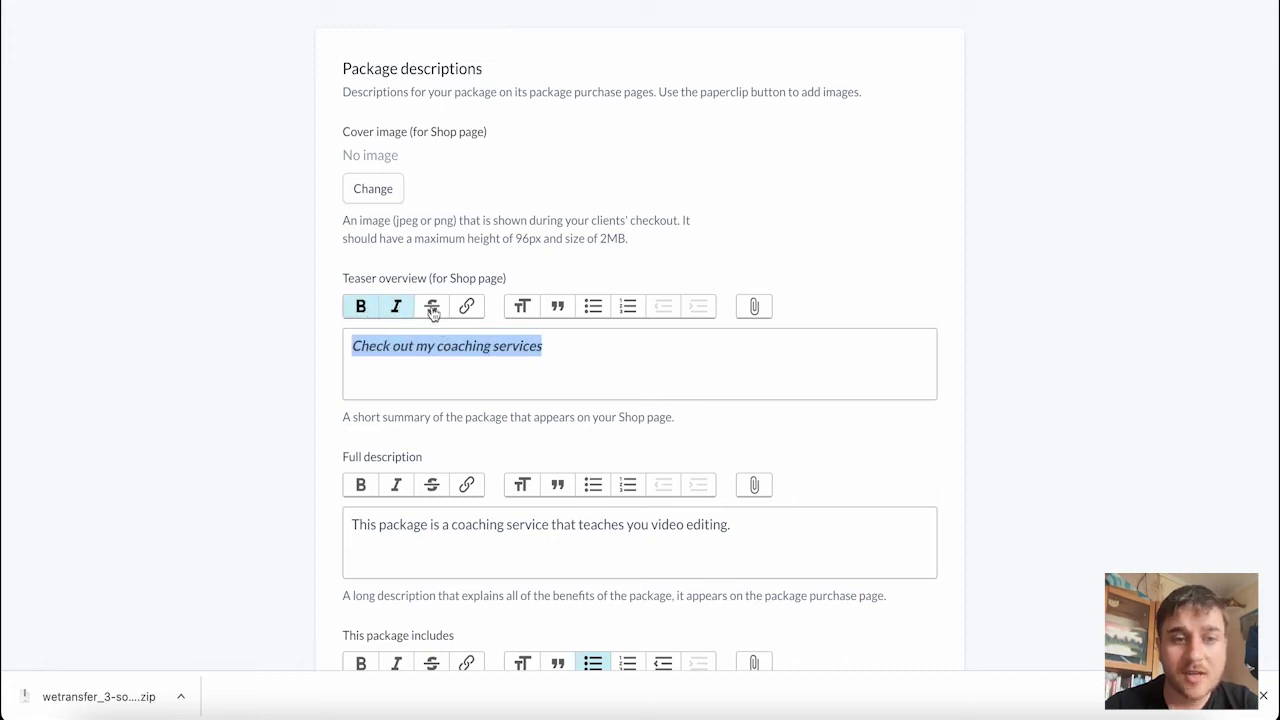
click(431, 307)
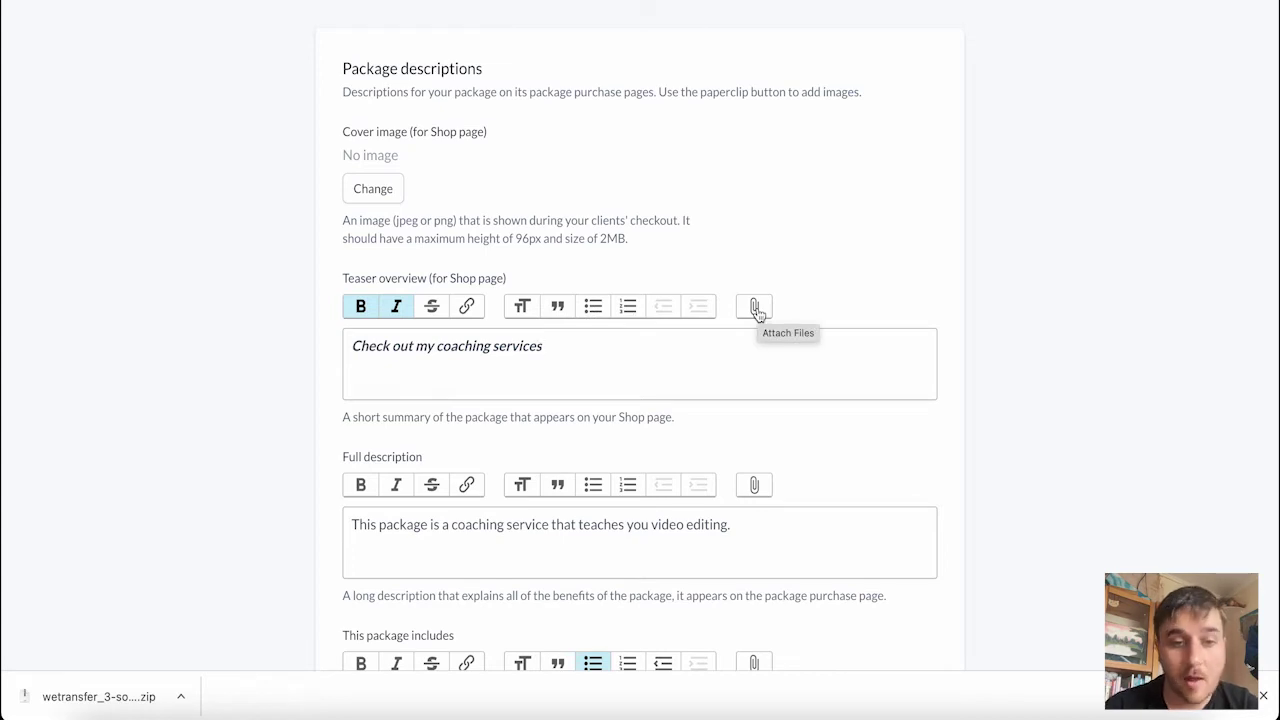
scroll(926, 458, down, 5)
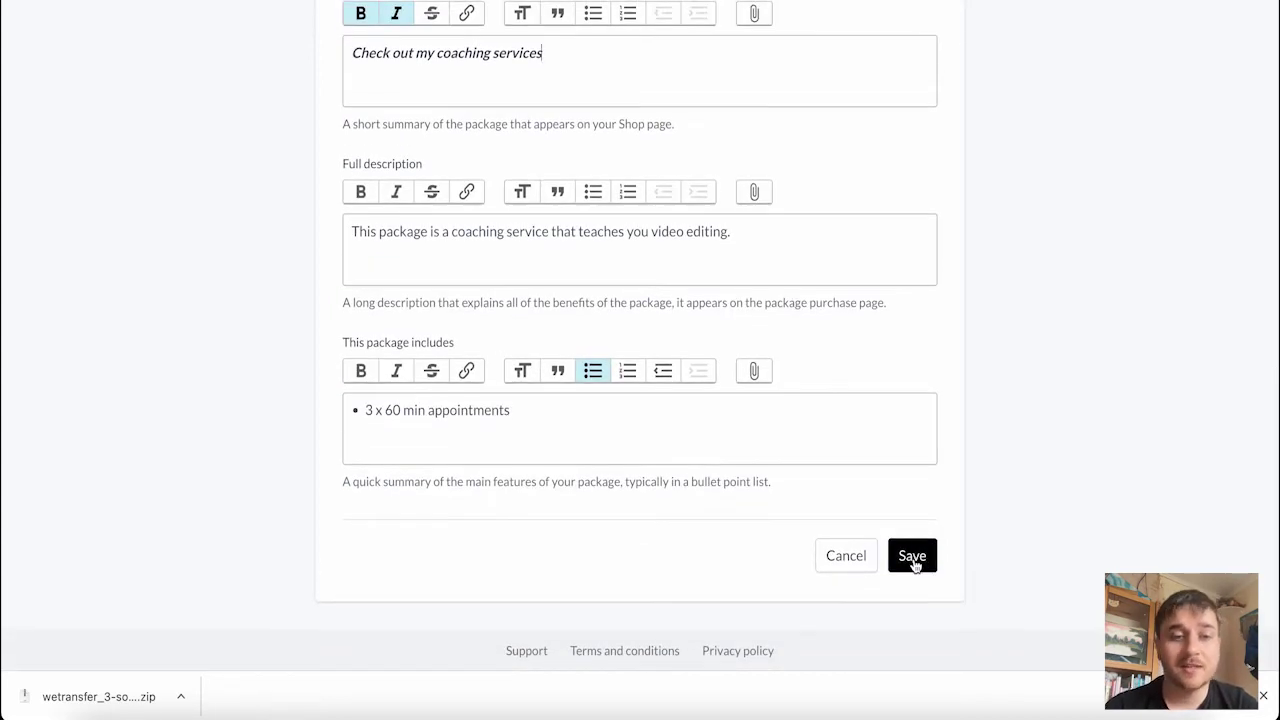
click(912, 556)
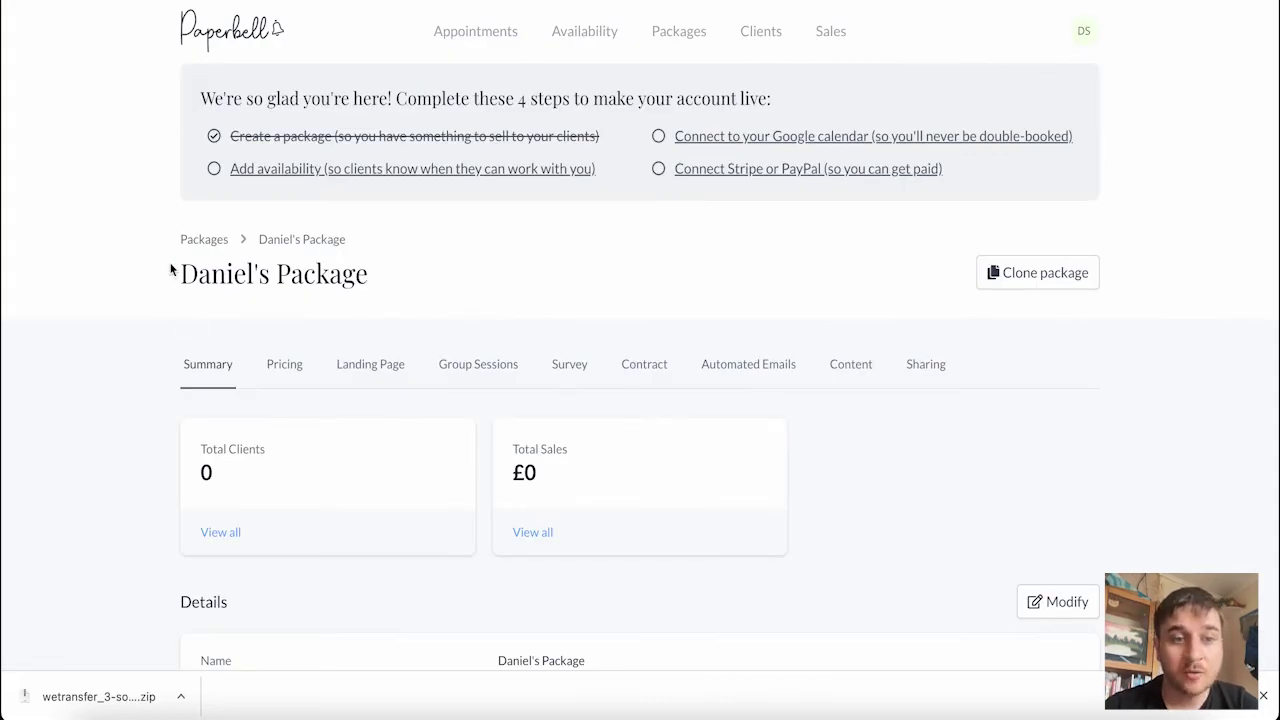
drag(172, 272, 376, 276)
click(384, 277)
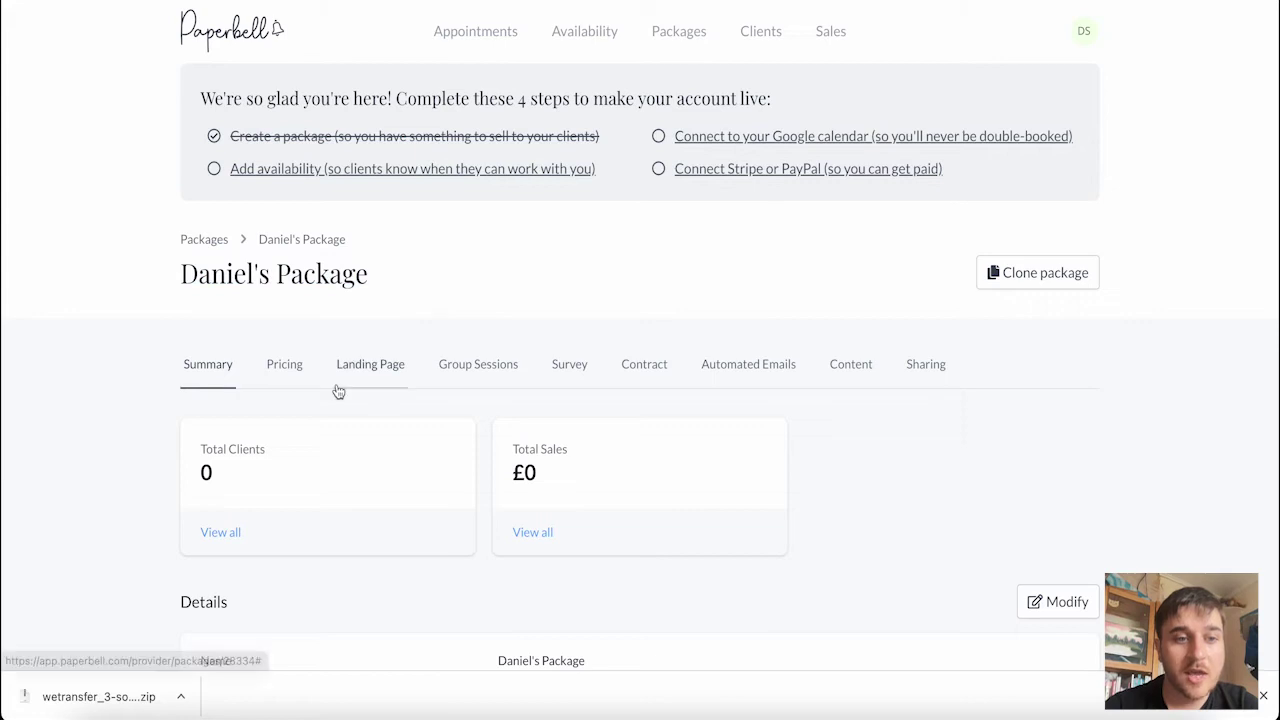
scroll(334, 389, down, 2)
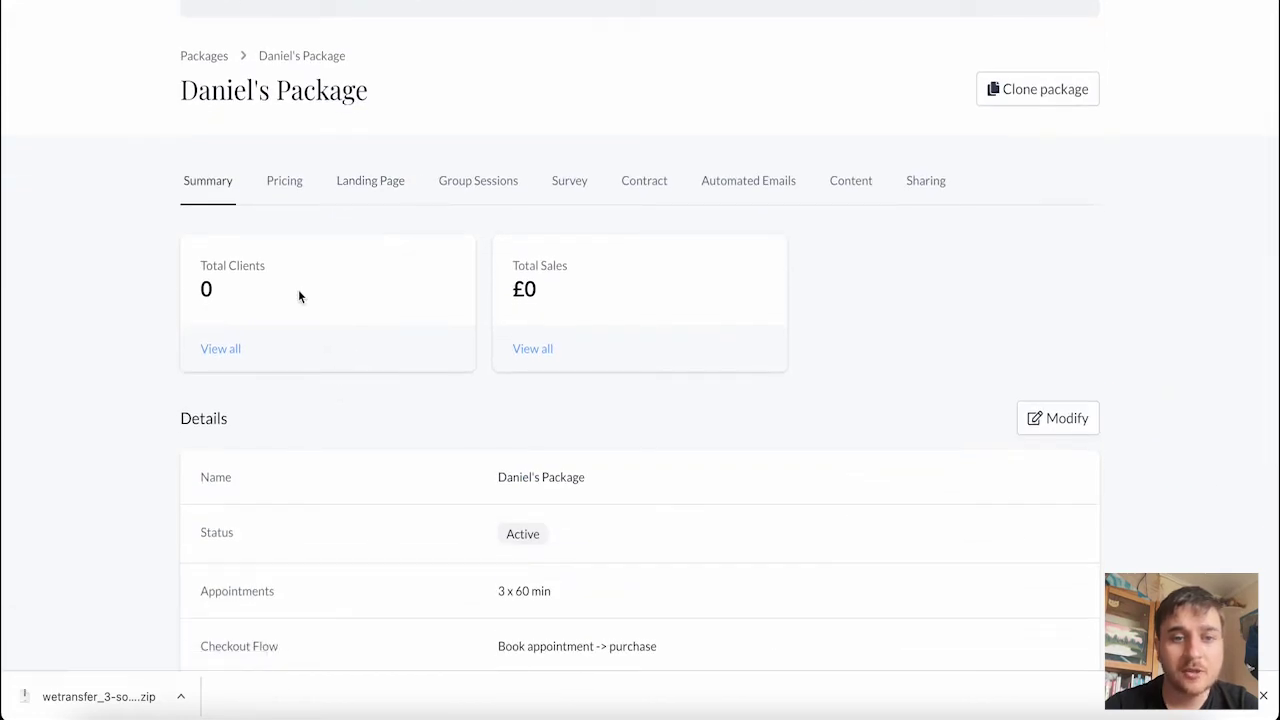
scroll(604, 309, down, 2)
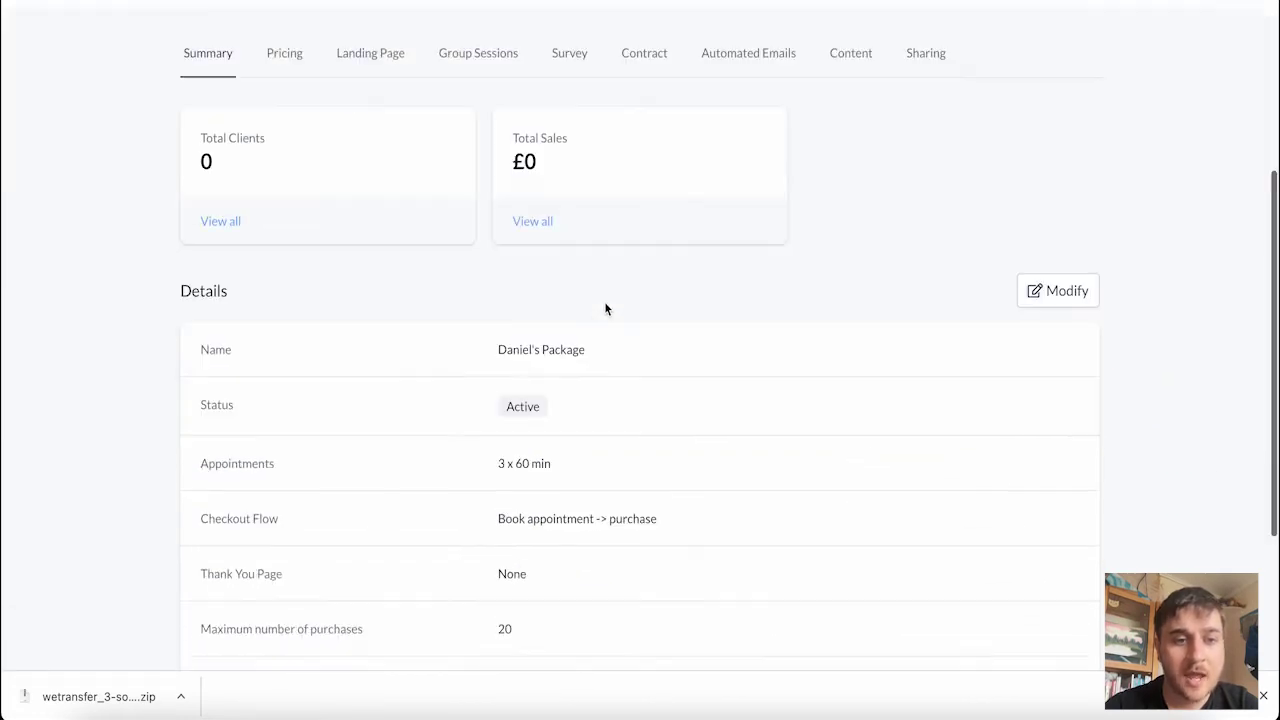
scroll(575, 327, down, 2)
scroll(554, 340, down, 1)
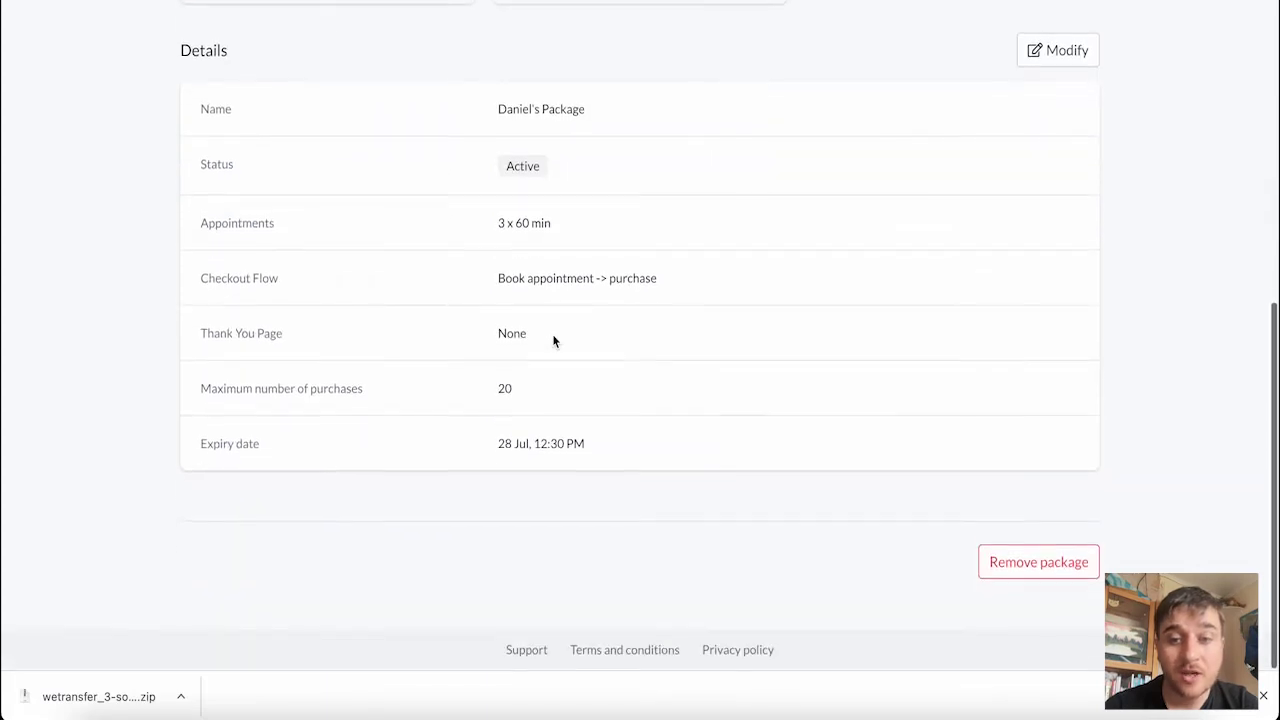
scroll(554, 340, up, 2)
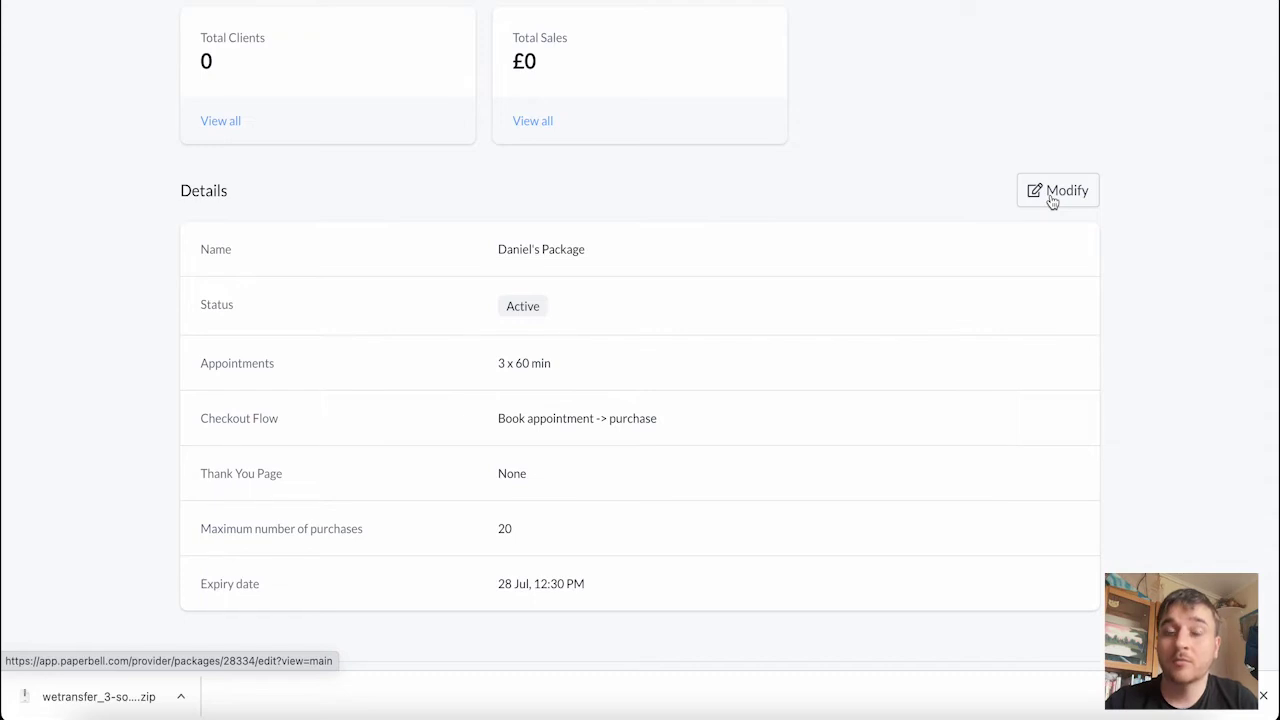
scroll(600, 300, up, 3)
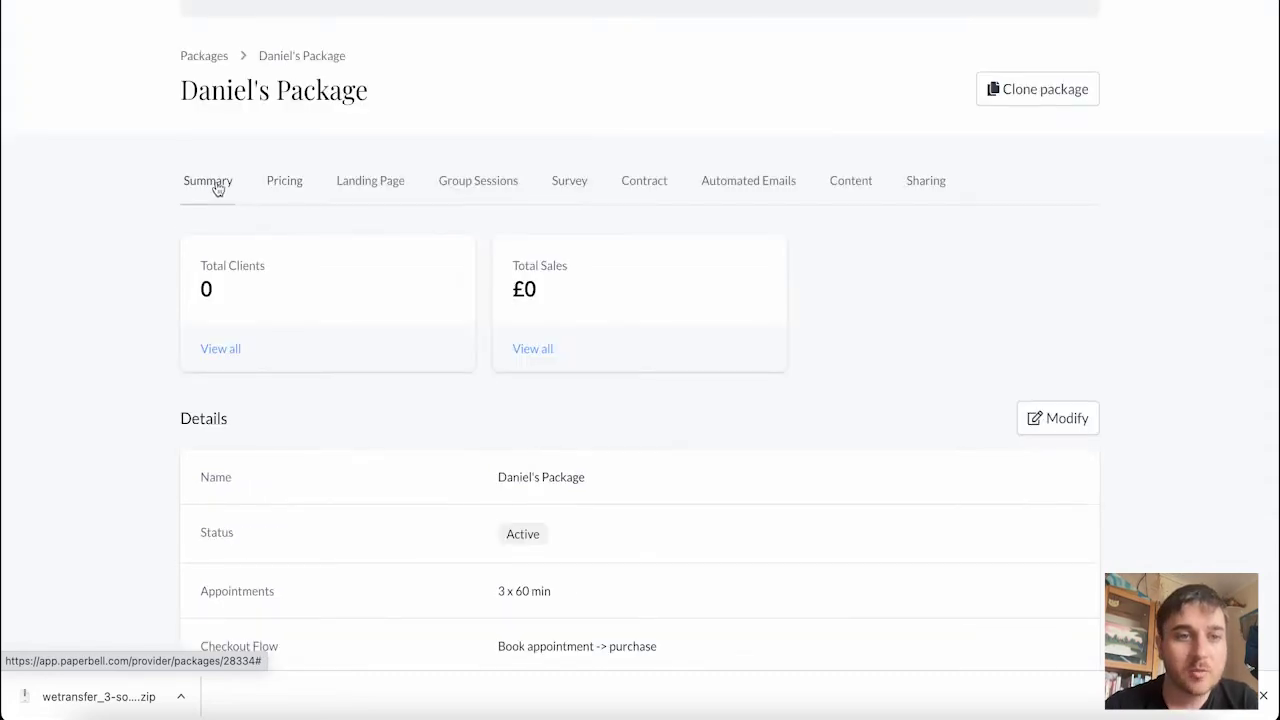
Step: View the Pricing tab's £35 one-time price and cancel adding a coupon
click(292, 190)
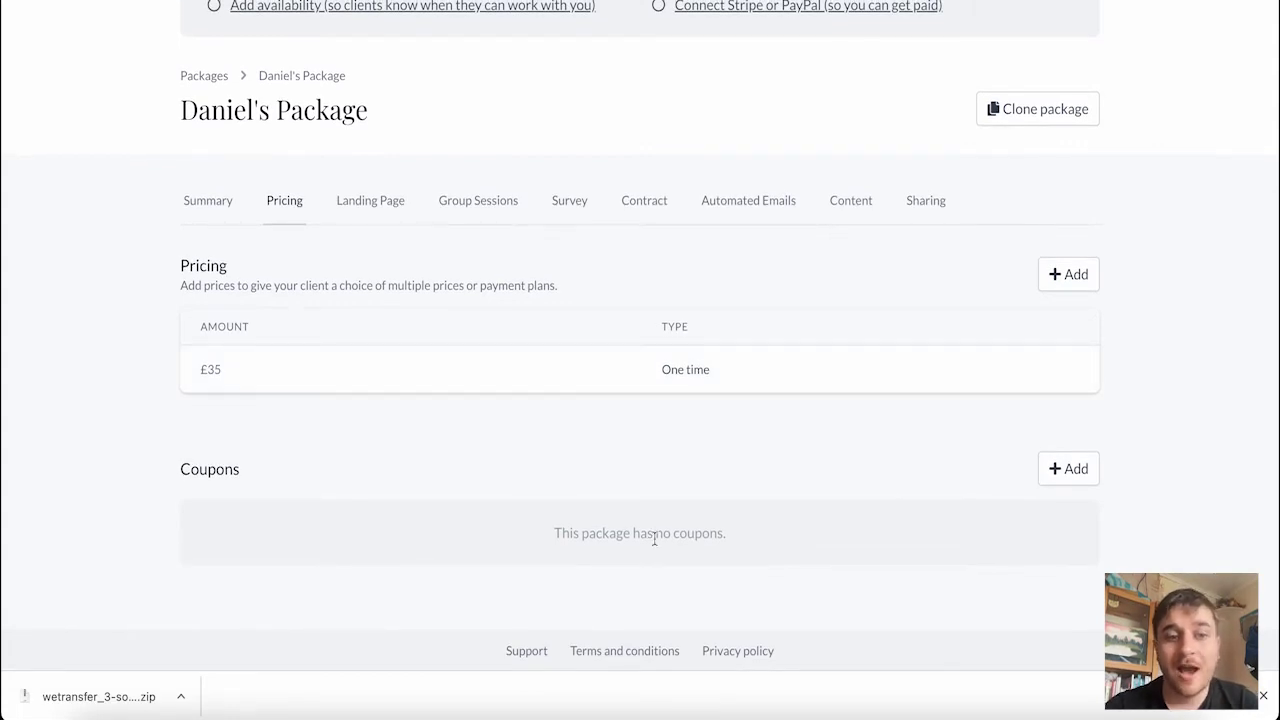
click(1067, 472)
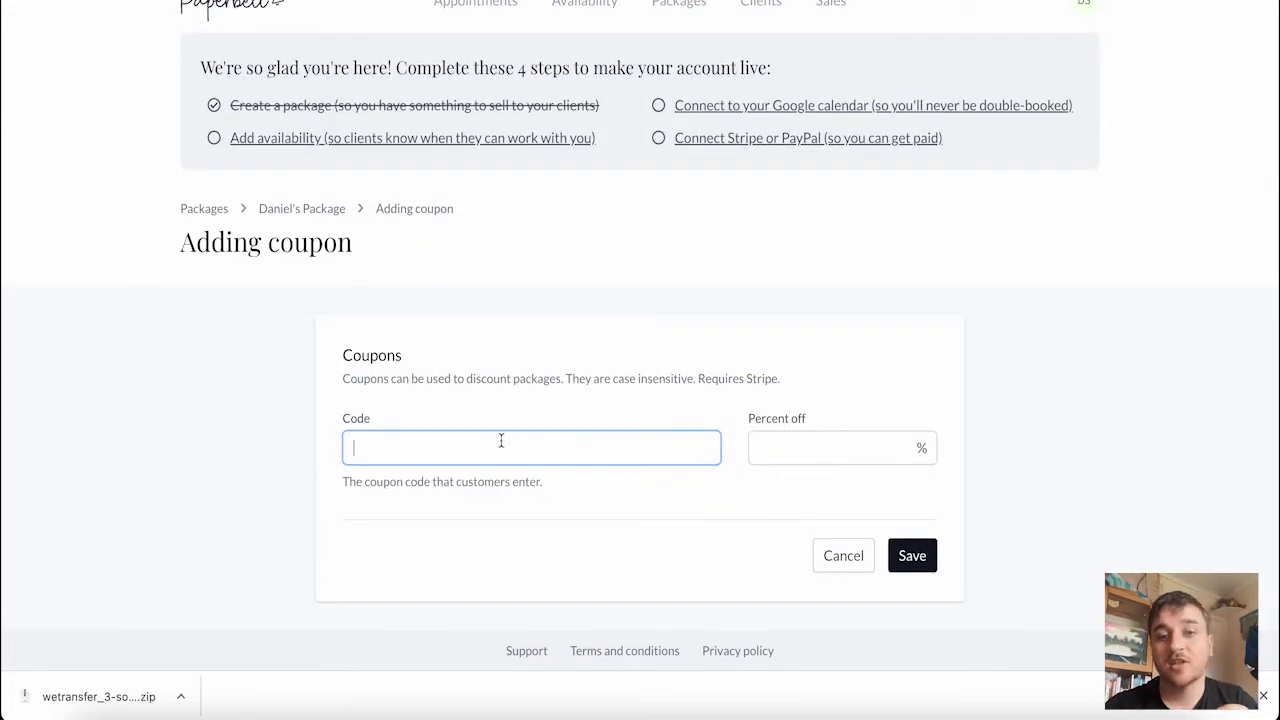
click(301, 208)
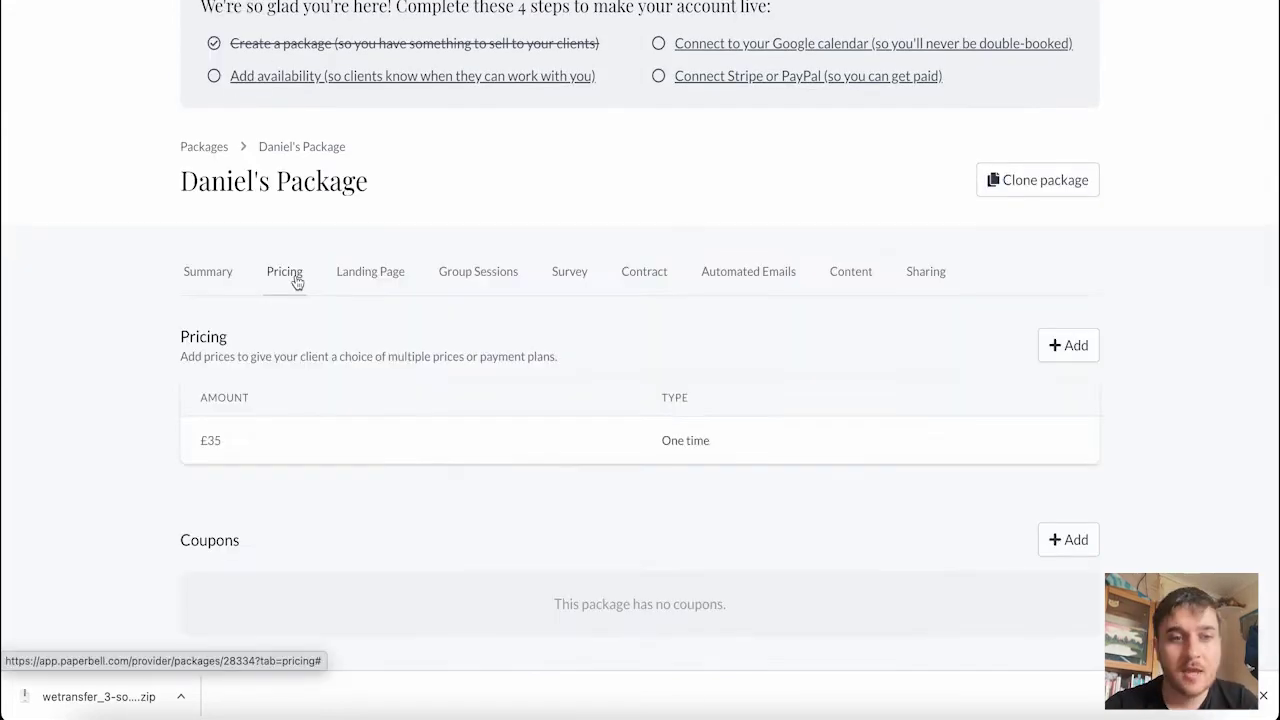
Step: View the Landing Page content and look through checkout settings without changing them
click(381, 274)
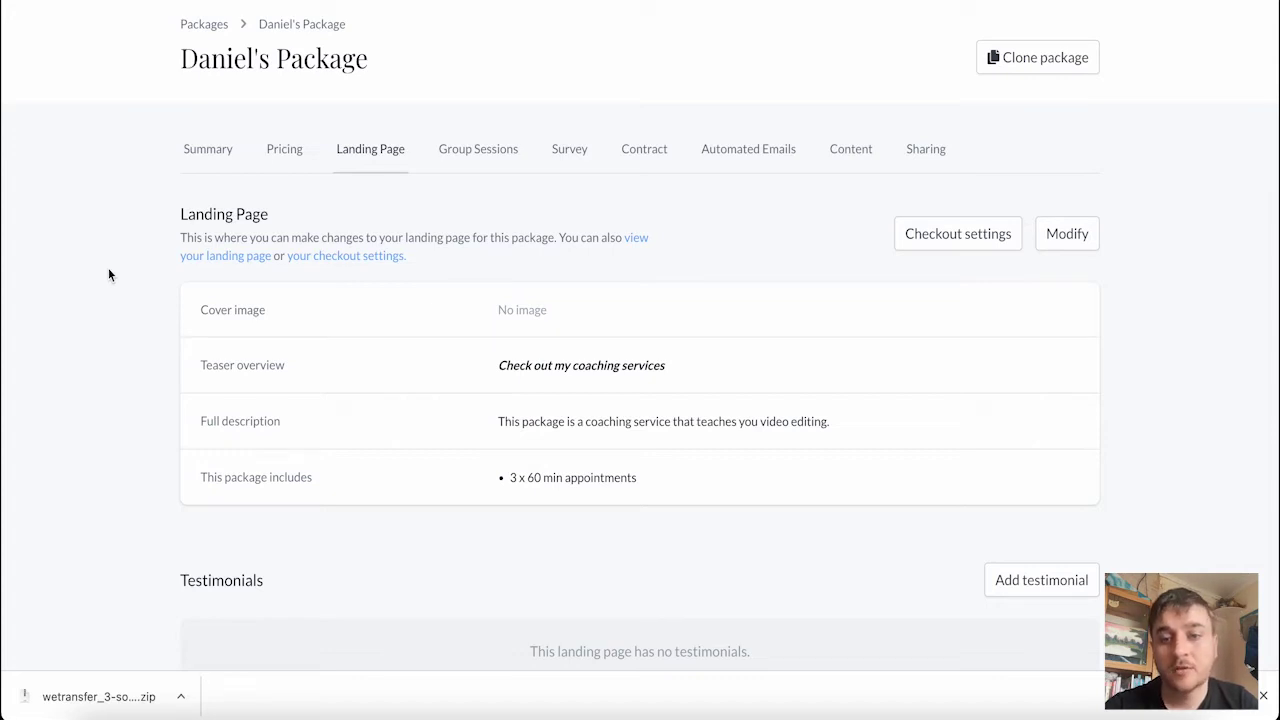
click(958, 236)
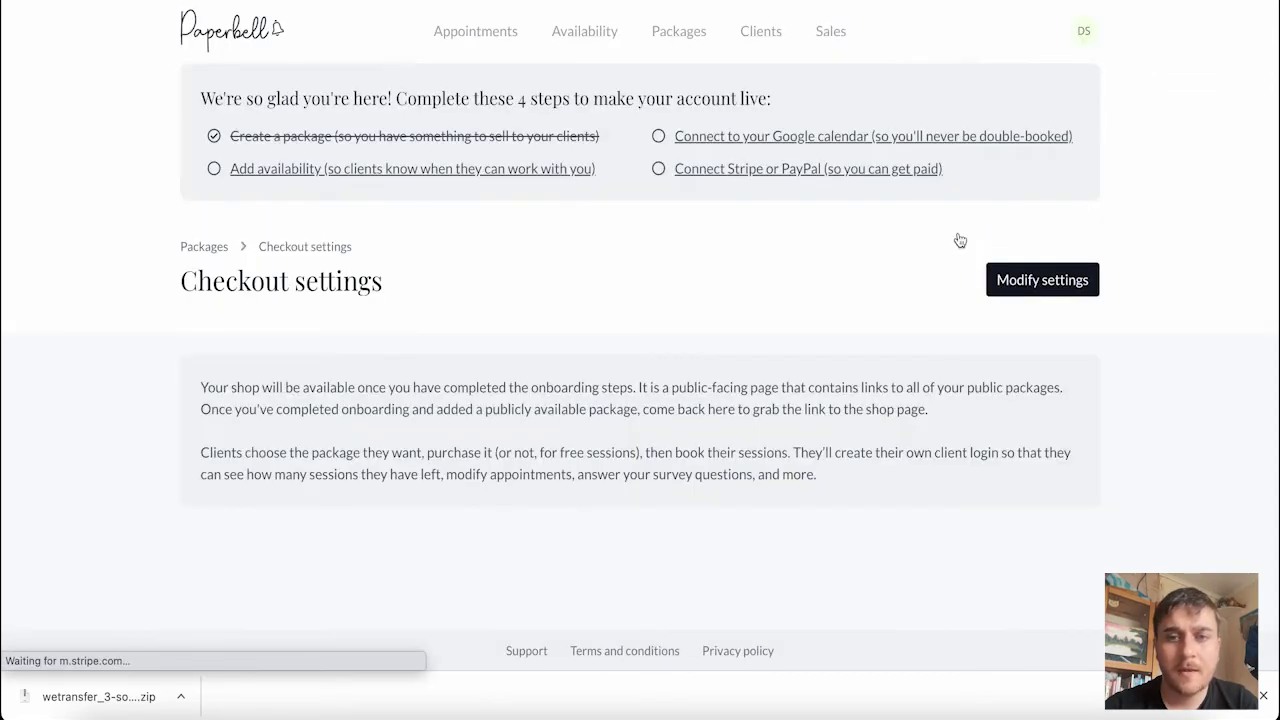
click(1031, 286)
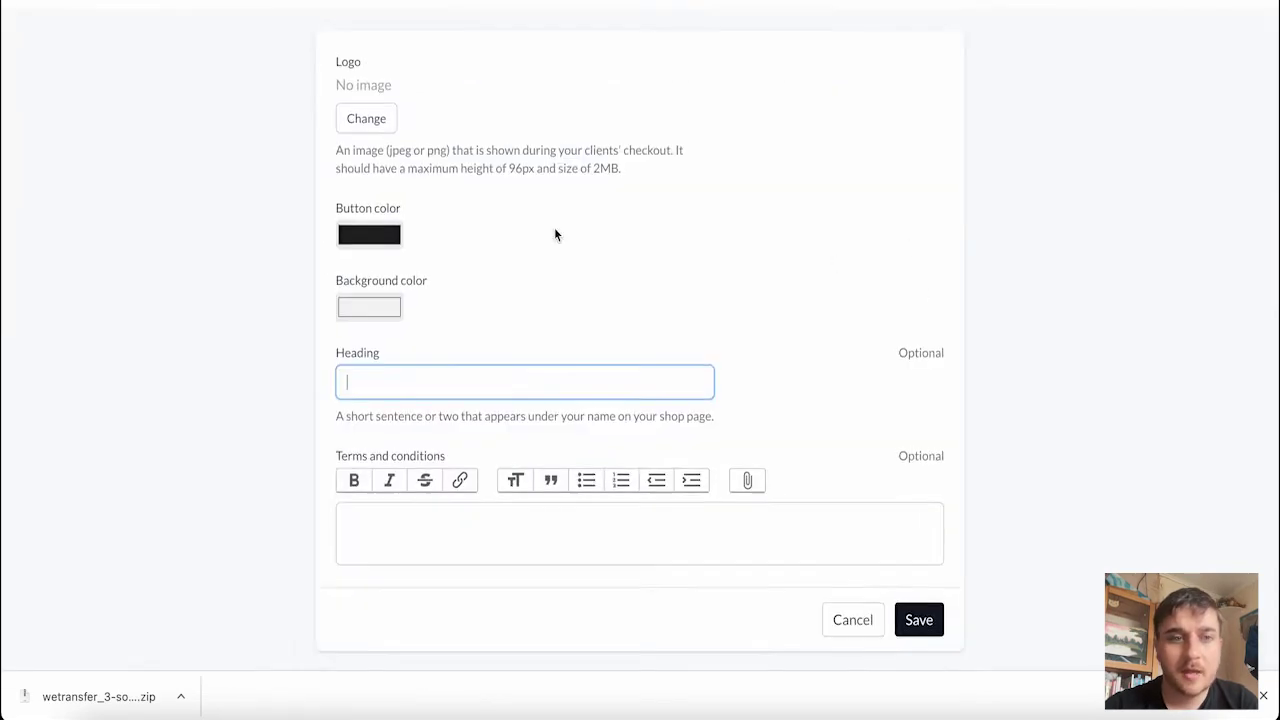
scroll(556, 235, up, 1)
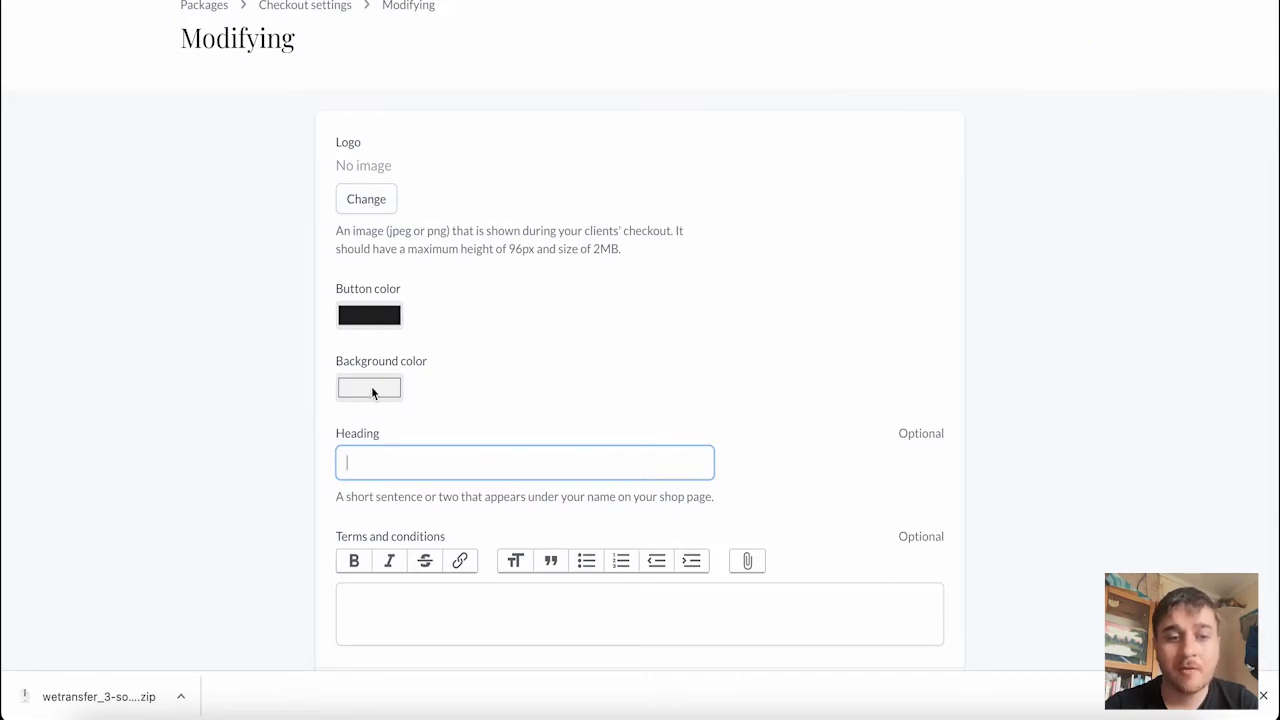
scroll(567, 402, down, 2)
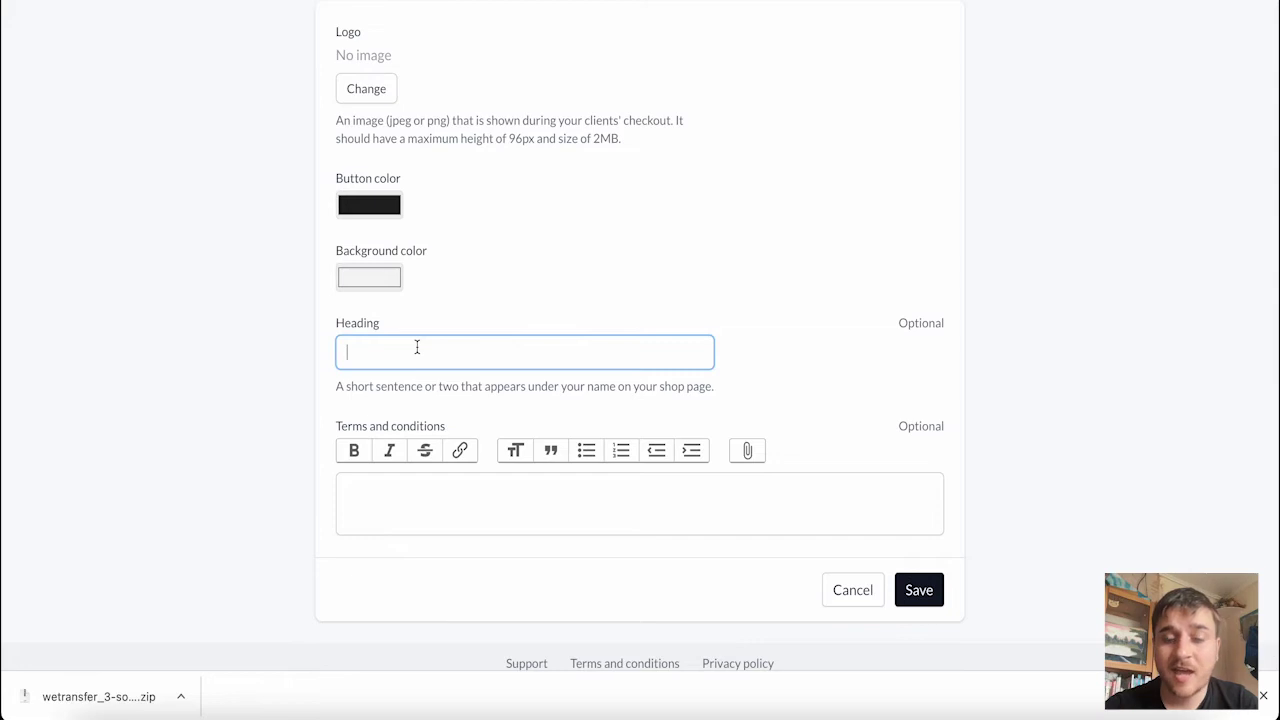
click(432, 486)
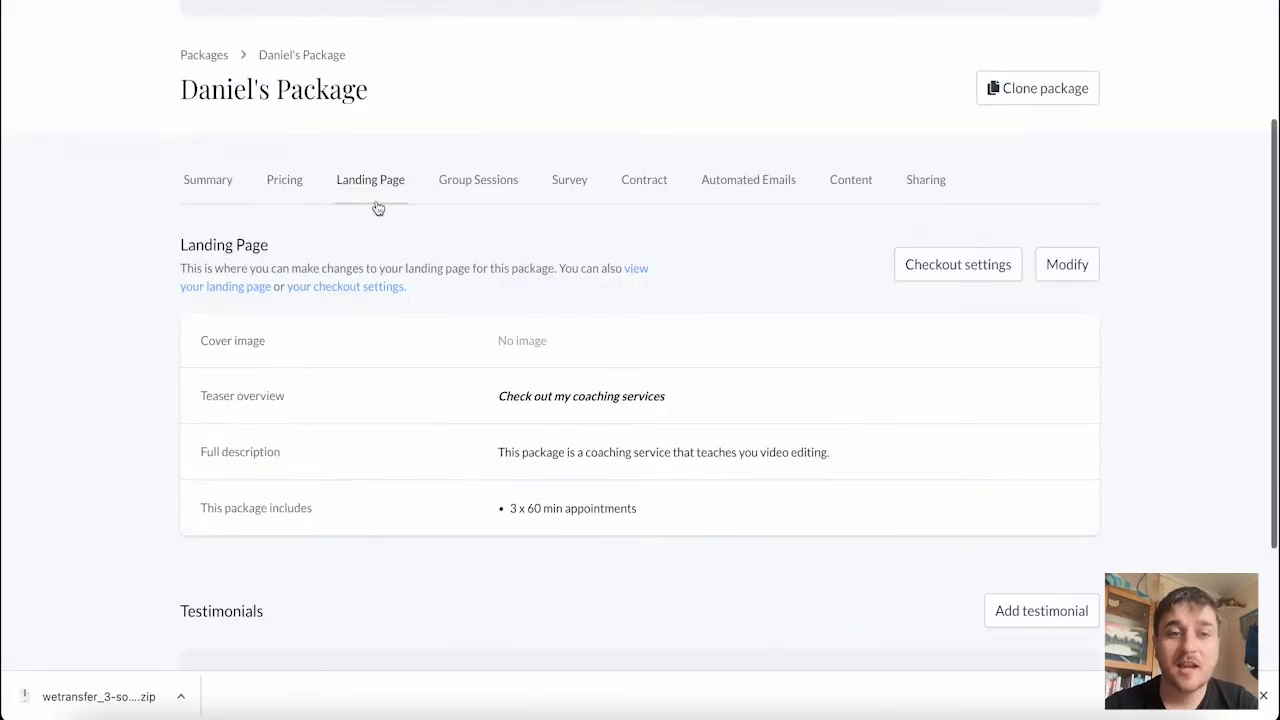
Step: Add a group session on July 28, 2022 starting 12:15pm, lasting 50 minutes
click(487, 198)
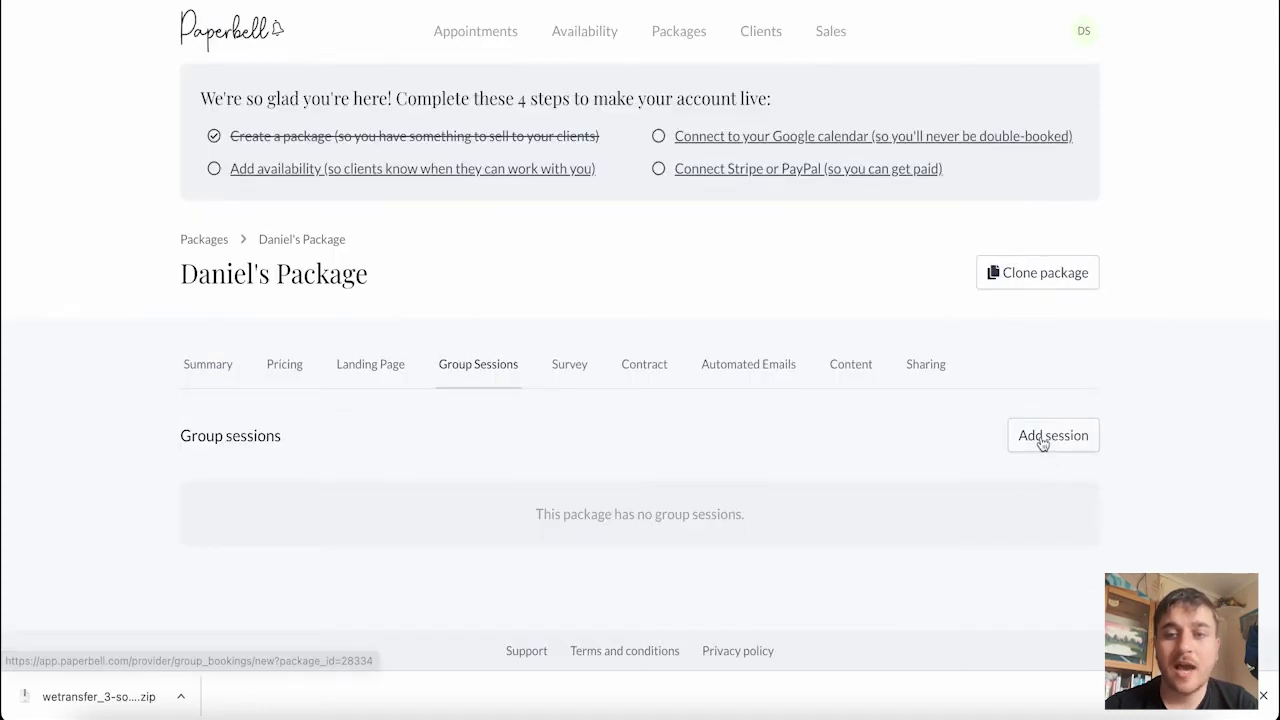
click(1043, 437)
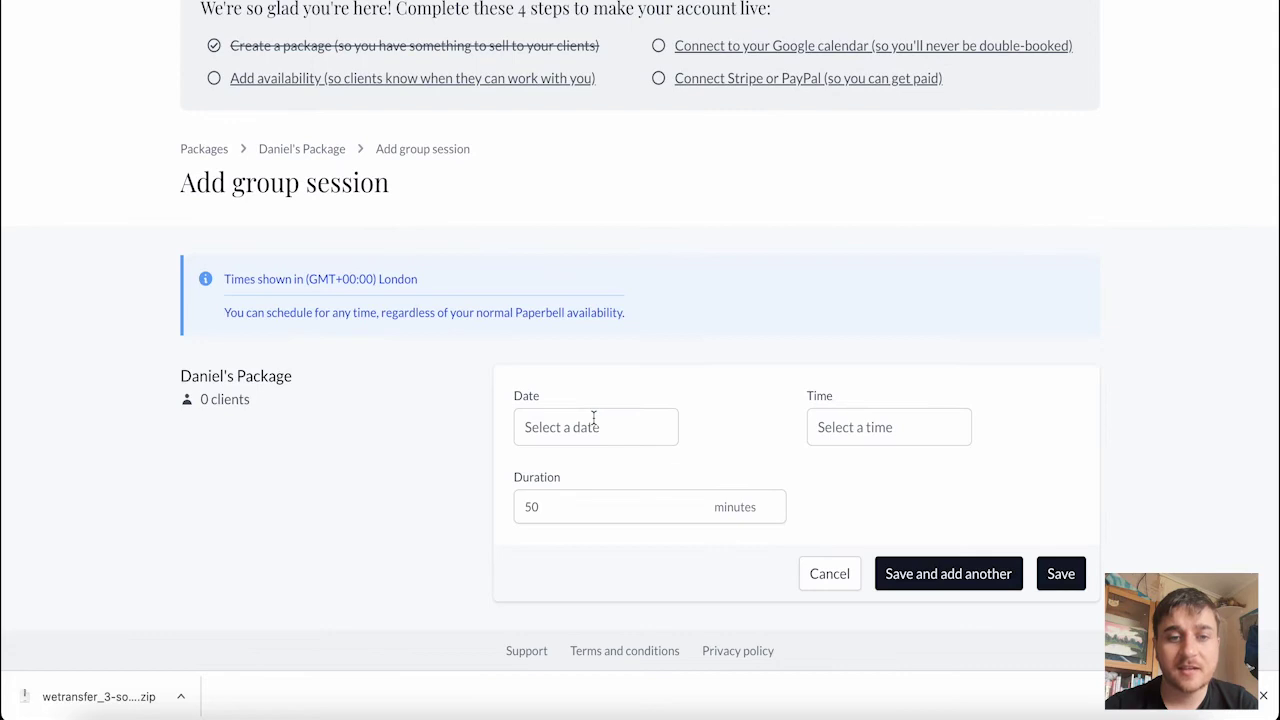
click(593, 427)
click(886, 427)
click(889, 511)
click(612, 506)
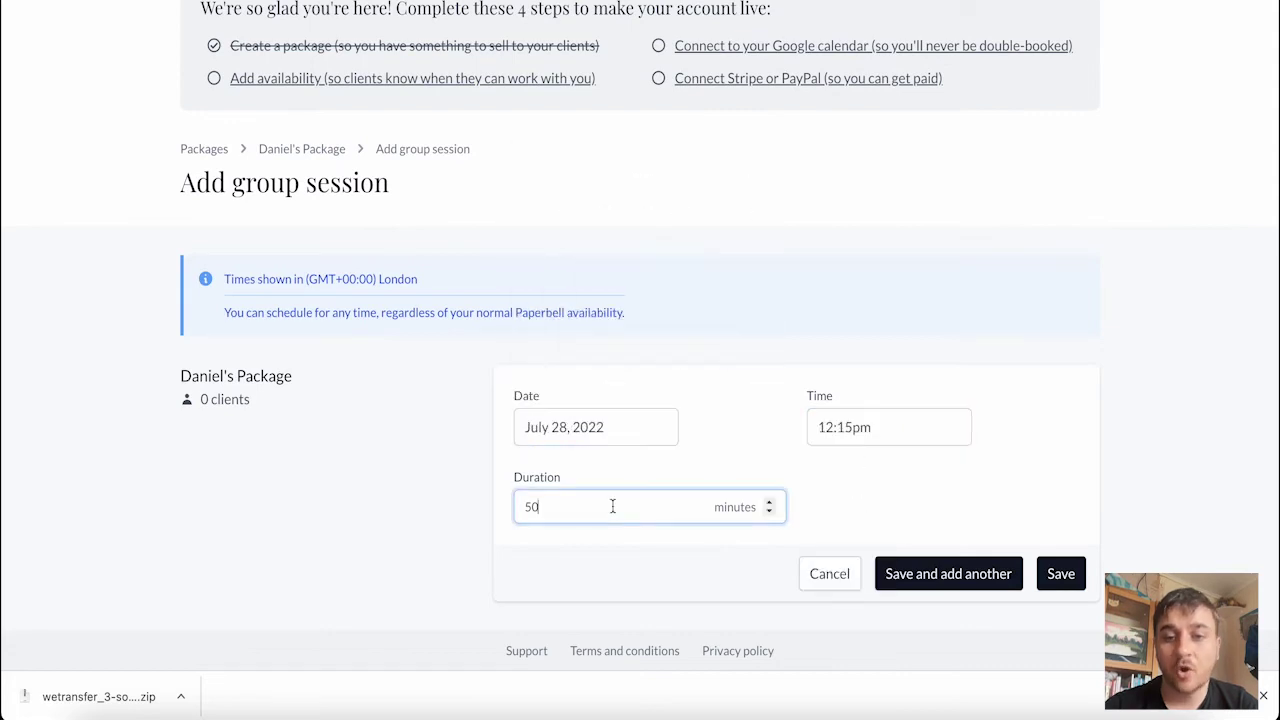
Step: Save the group session and add the survey question 'How did you find the coaching ?'
click(1058, 582)
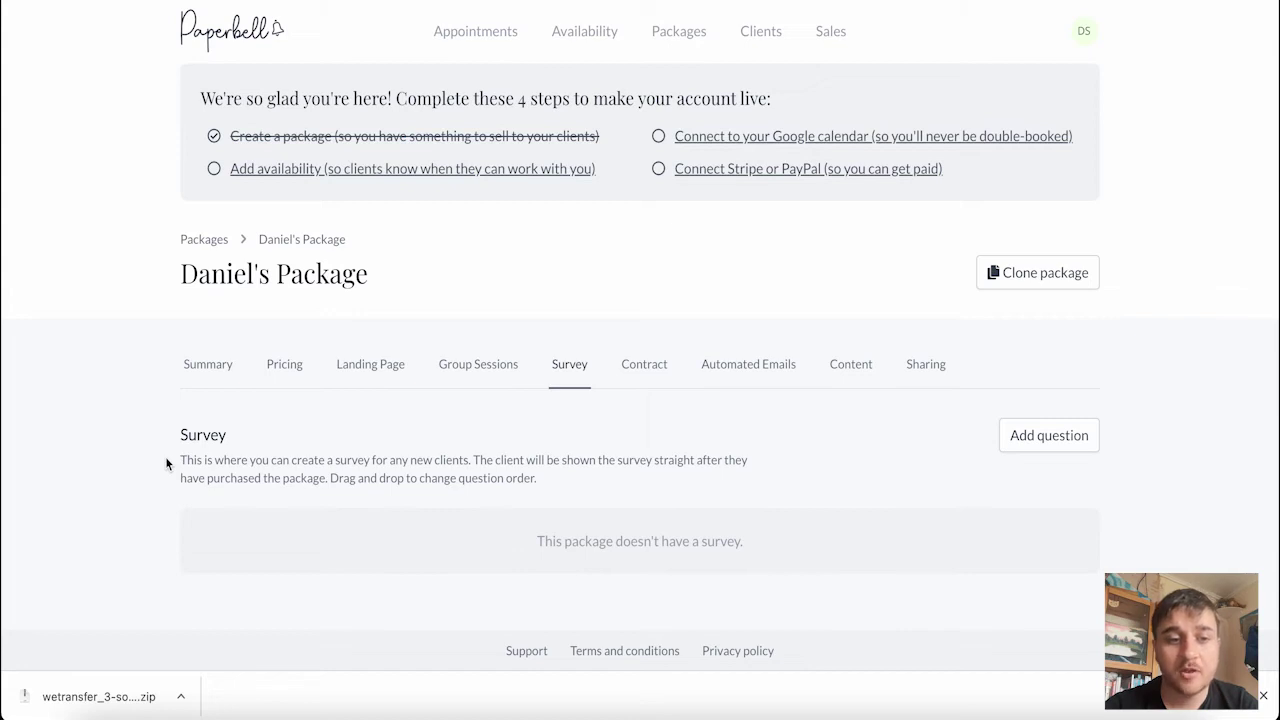
click(1050, 440)
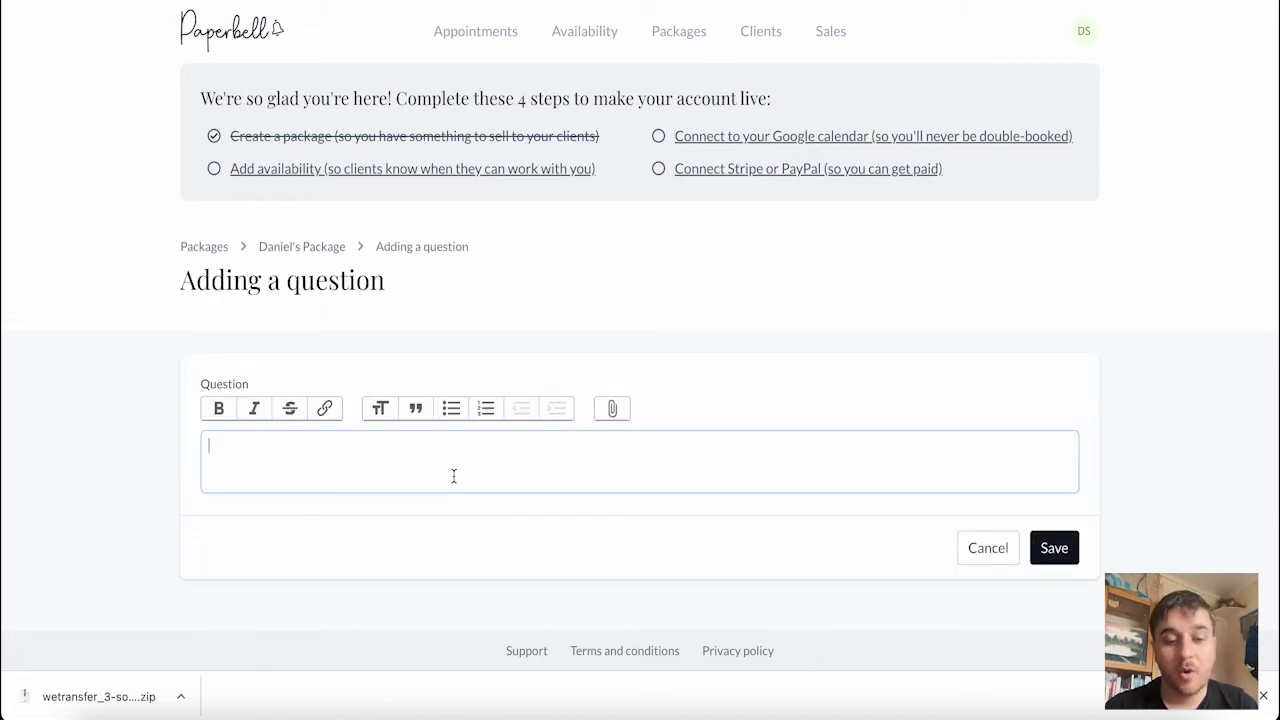
text(How did you find the coaching ?)
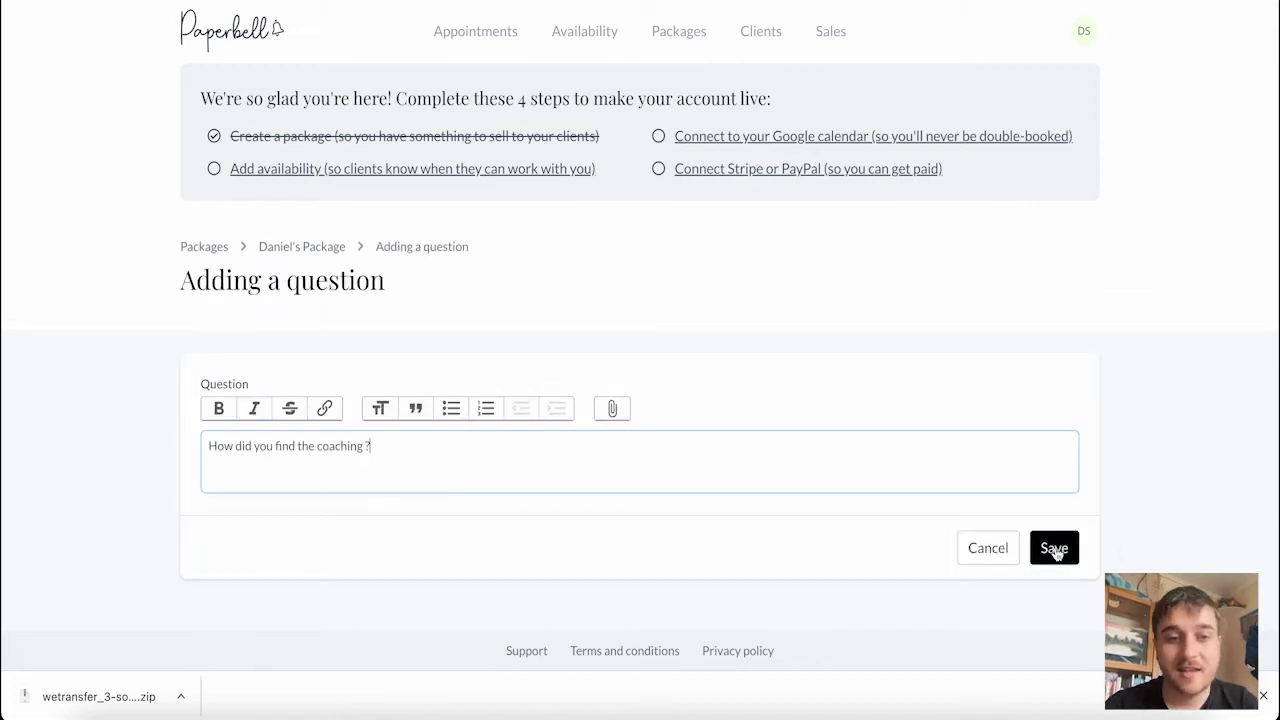
click(1055, 549)
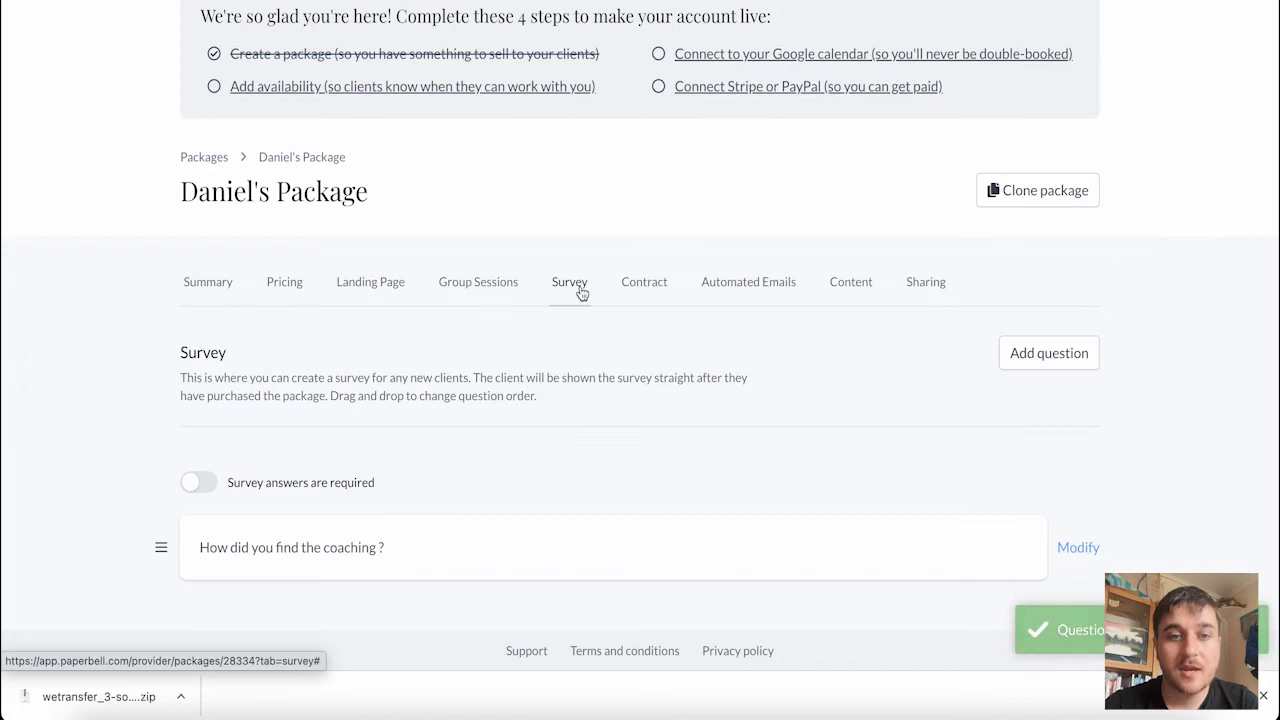
Step: Review Daniel's Package contract settings (no contract yet), then its still-empty automated emails
click(650, 292)
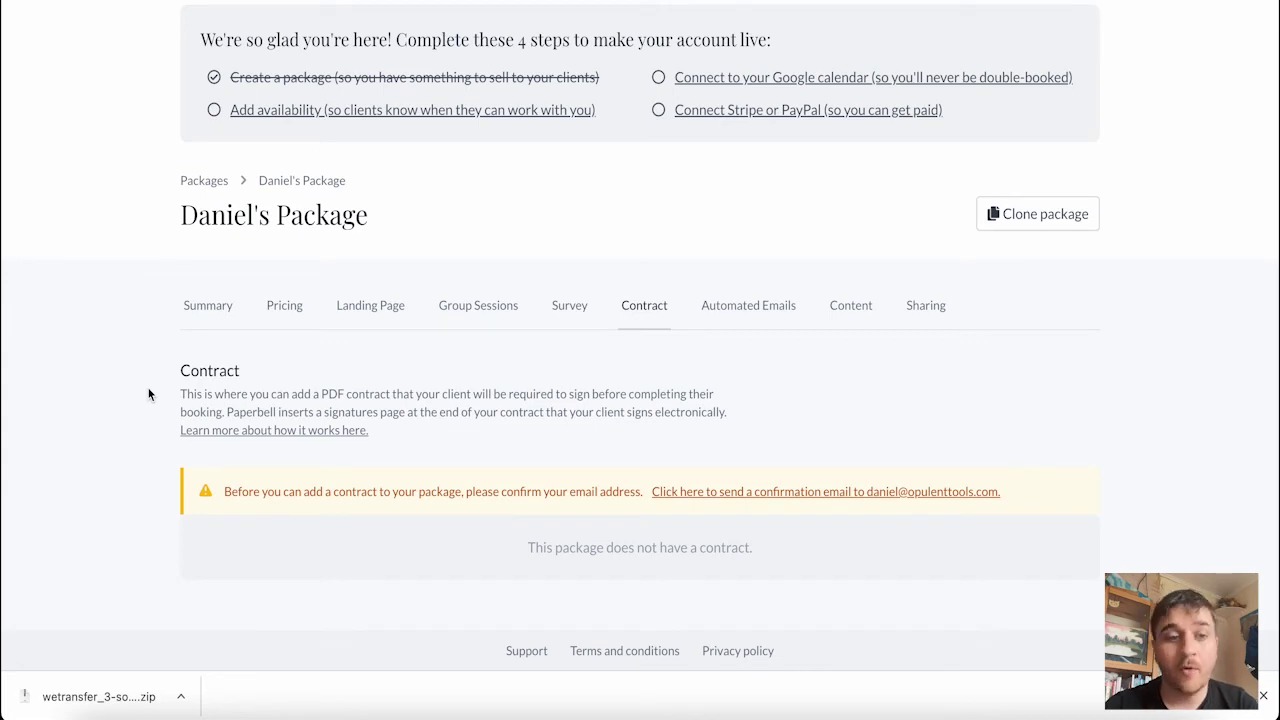
click(745, 312)
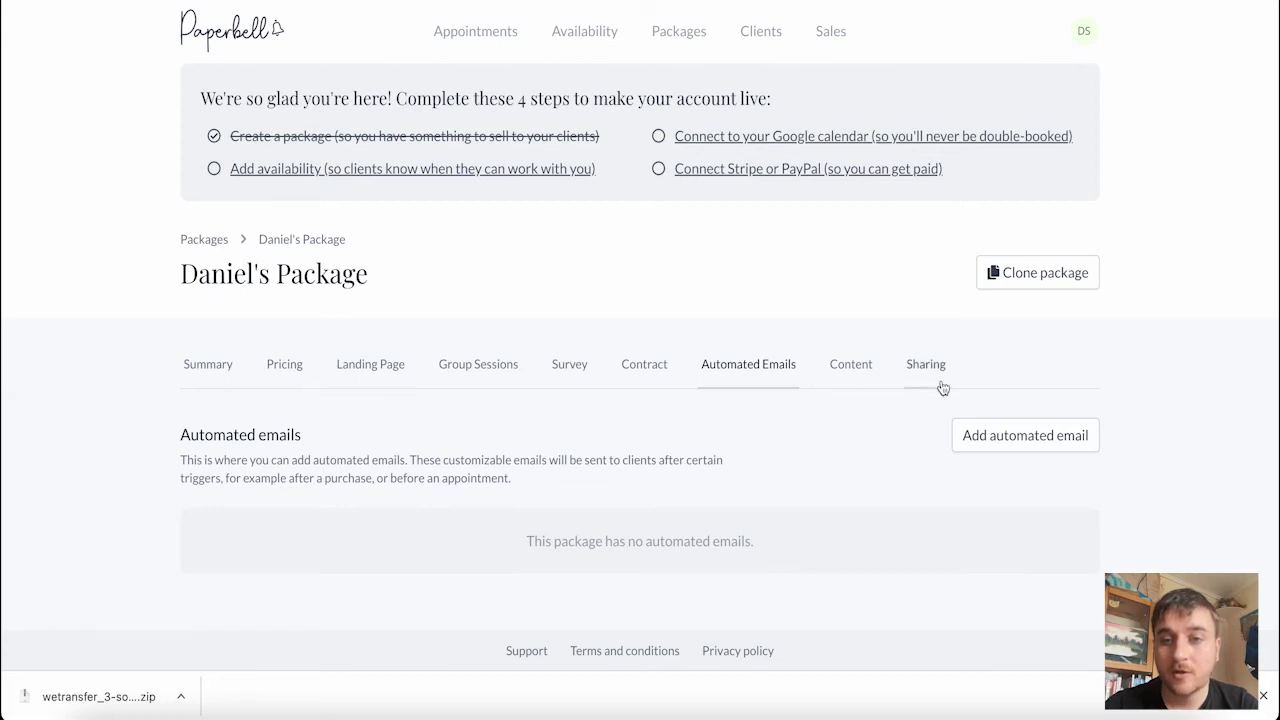
click(1008, 444)
click(457, 139)
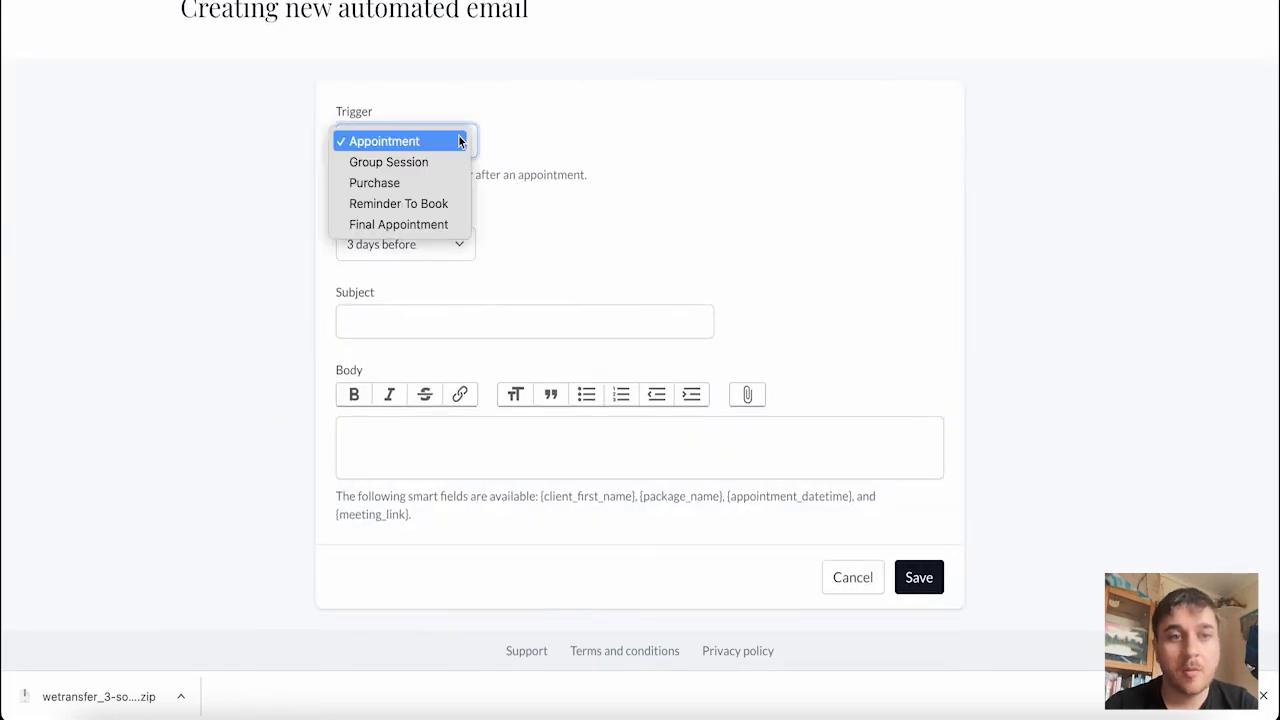
click(431, 186)
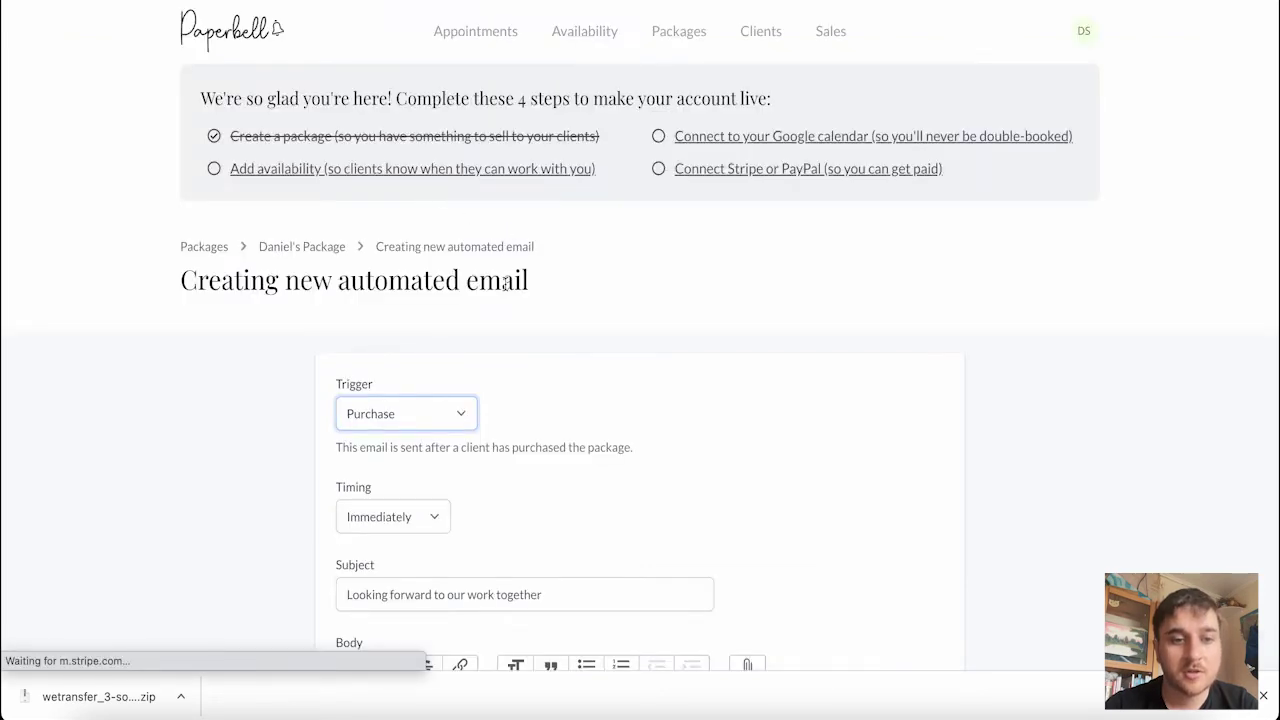
scroll(430, 300, down, 3)
scroll(637, 316, down, 1)
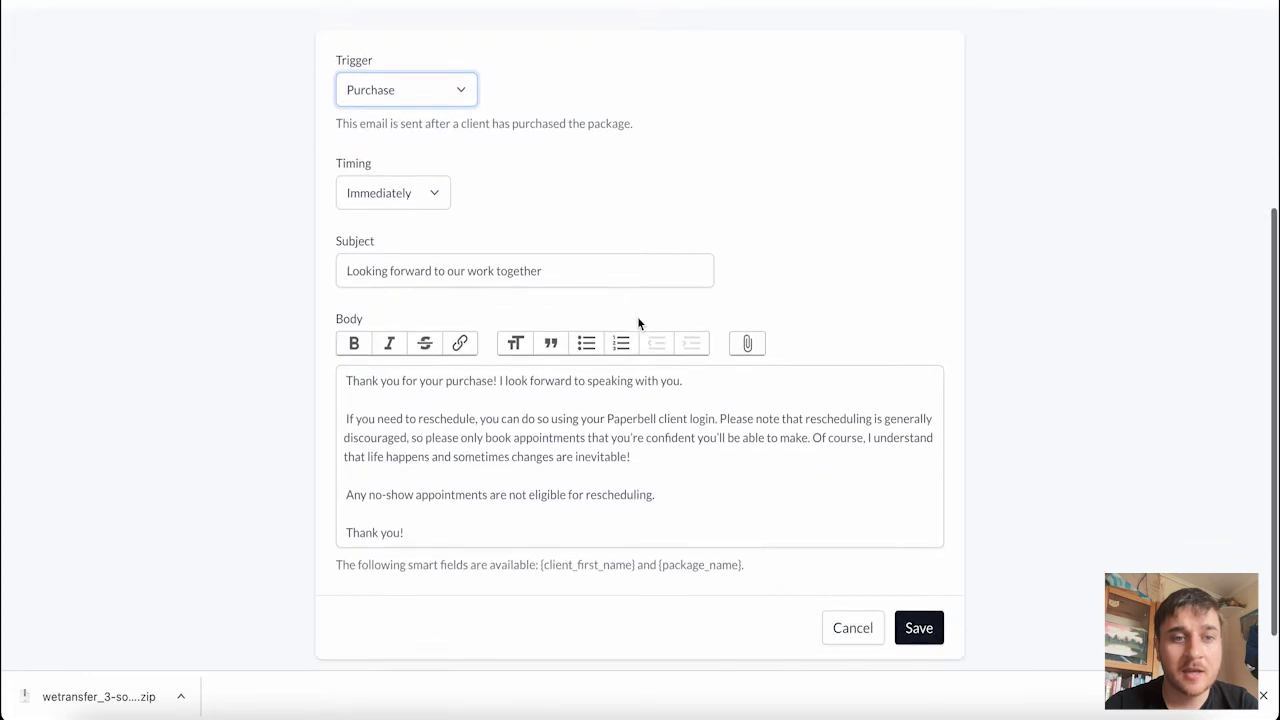
click(577, 281)
scroll(597, 505, down, 1)
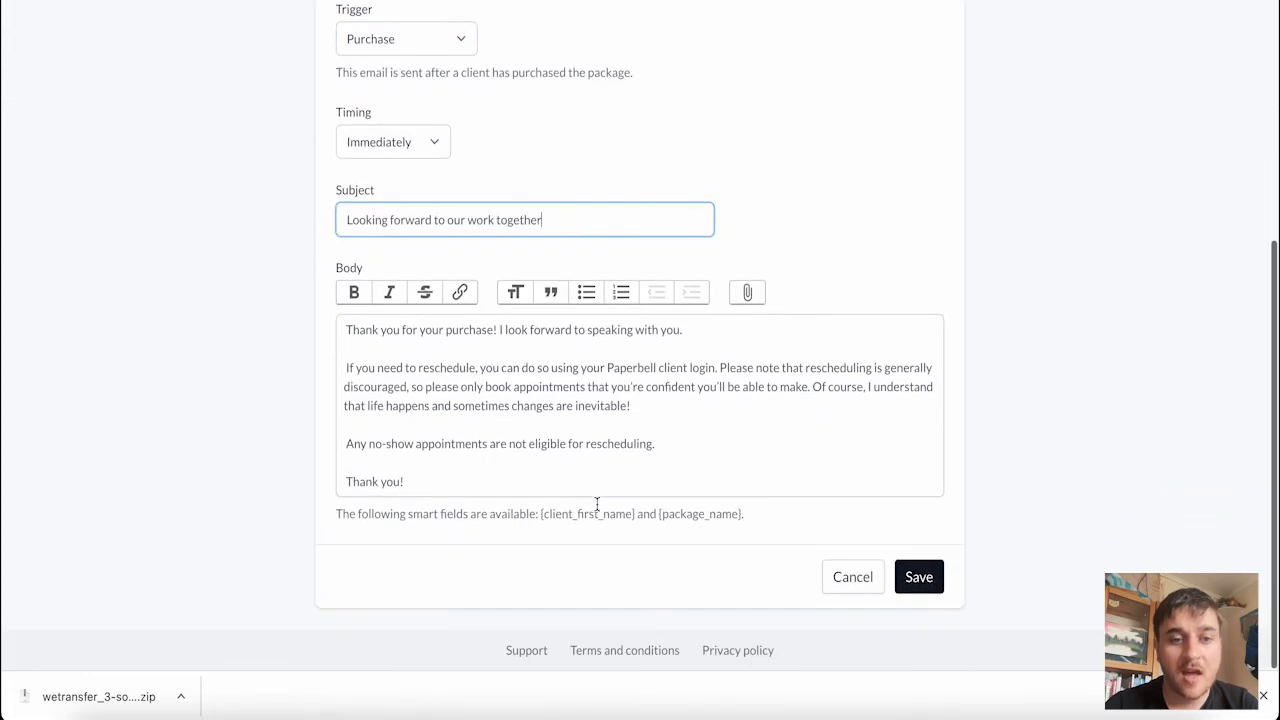
click(492, 478)
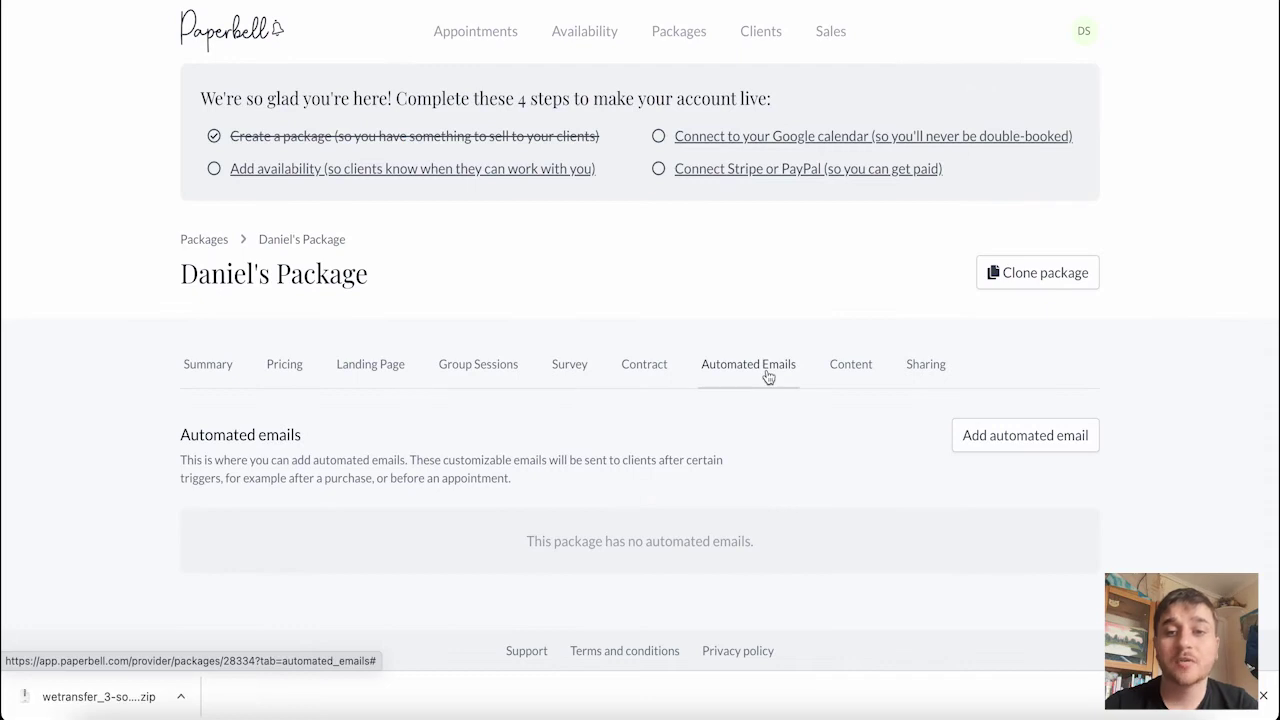
click(768, 376)
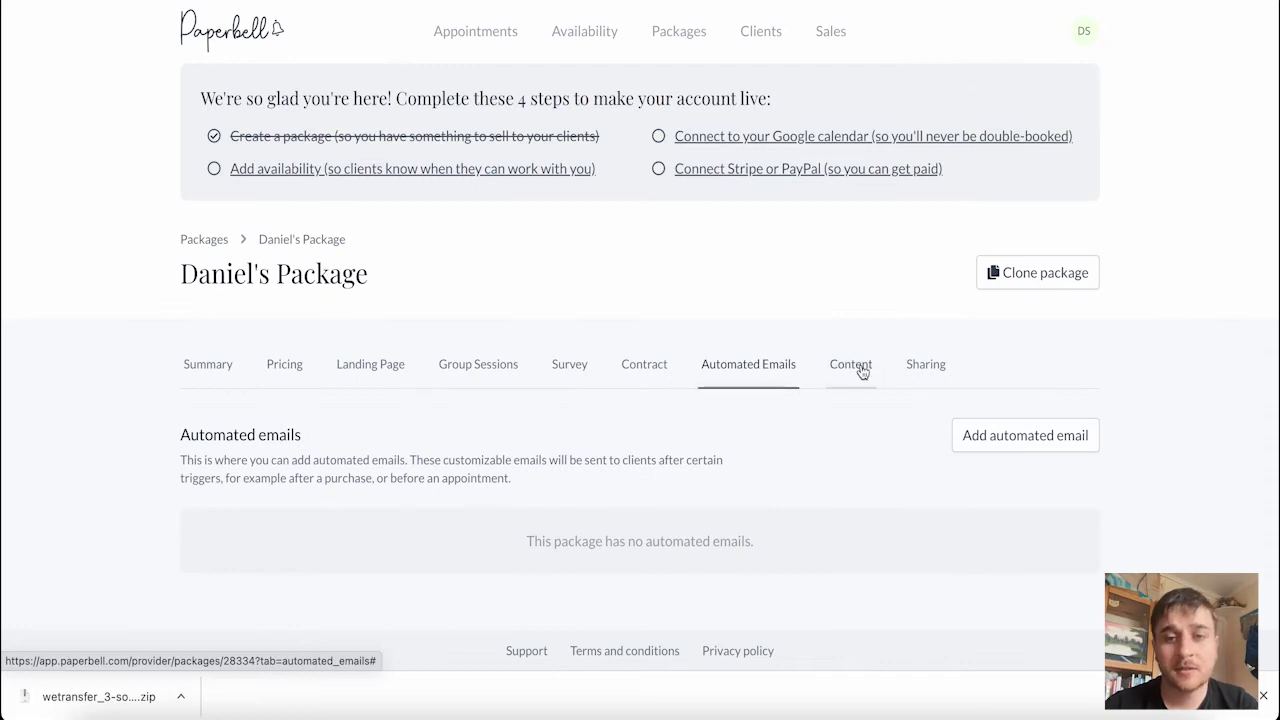
Step: Show the Content tab of Daniel's Package, which has no files or links shared
click(862, 372)
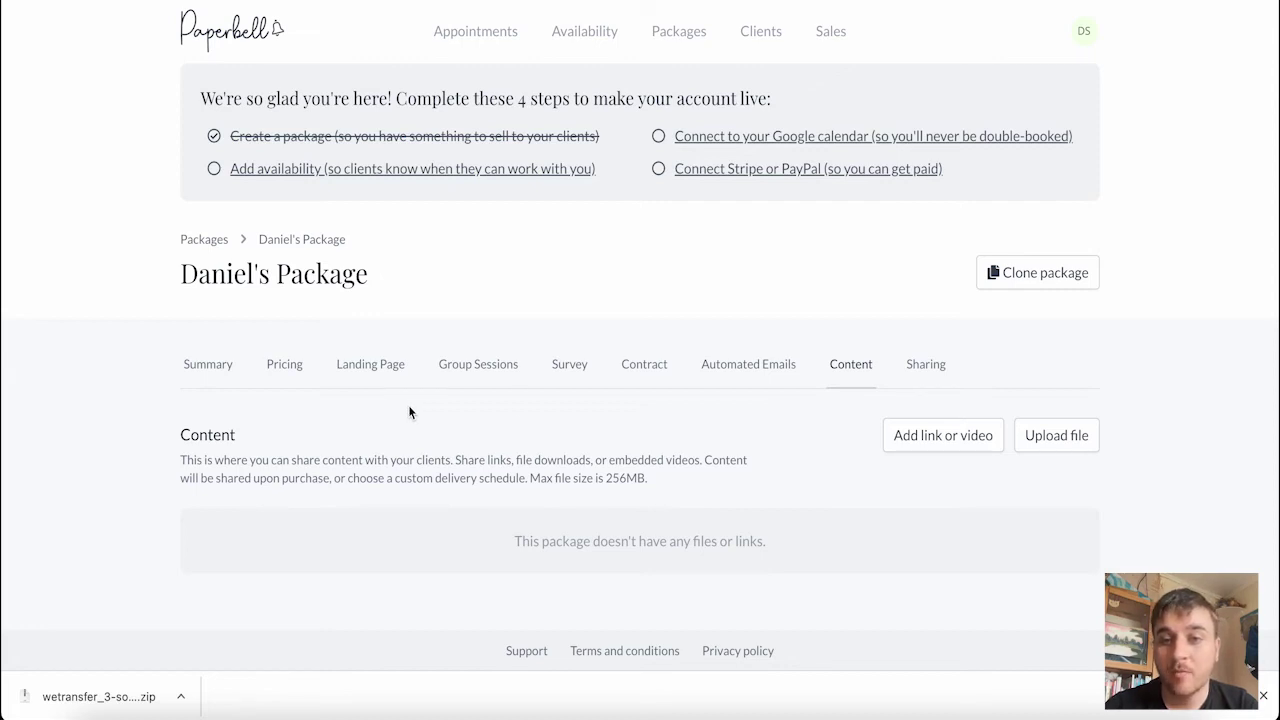
Step: Select the Package Landing Page, Checkout Link and Existing Client Login URL sharing links for Daniel's Package
click(923, 366)
triple_click(529, 309)
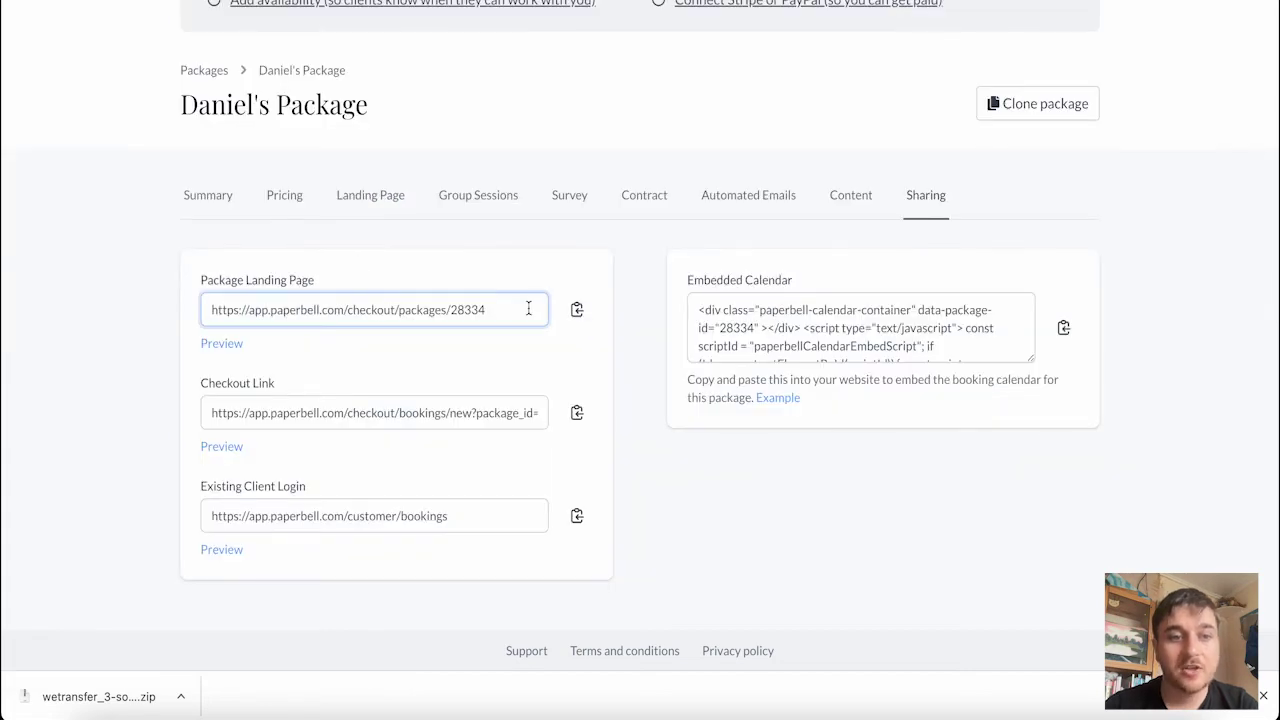
click(536, 414)
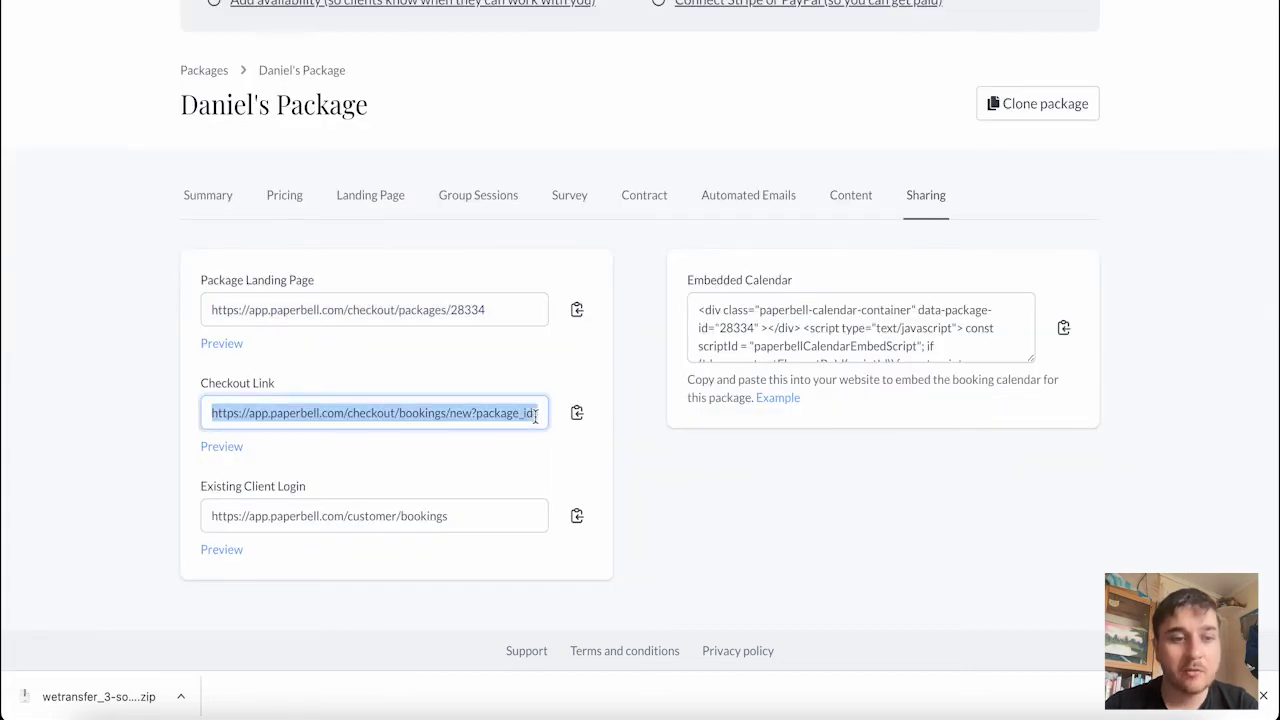
click(487, 513)
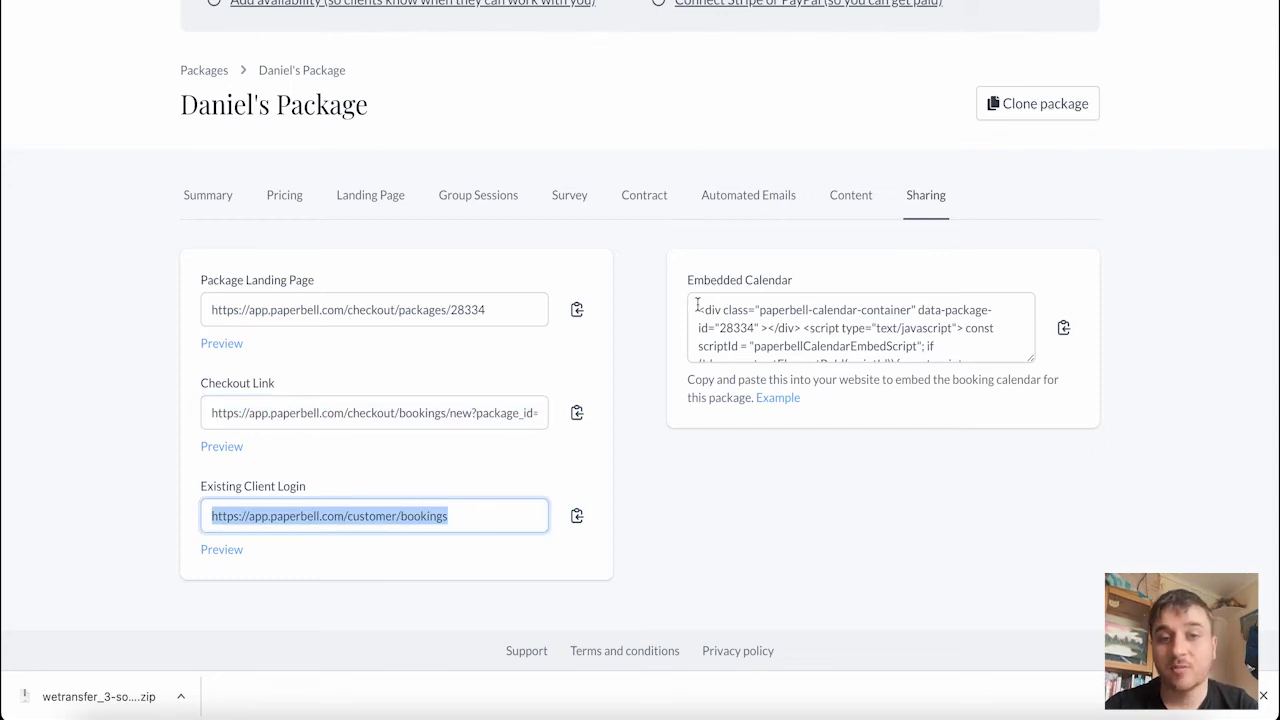
scroll(902, 224, up, 3)
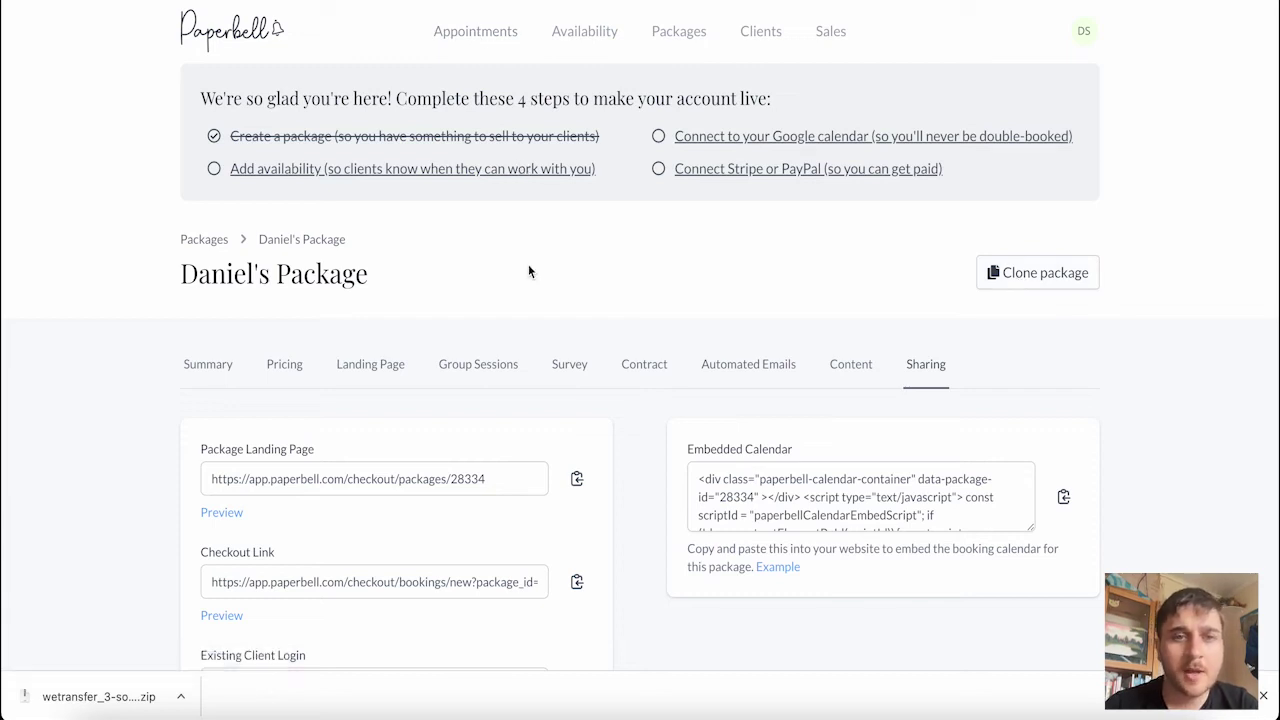
click(476, 33)
scroll(697, 270, down, 2)
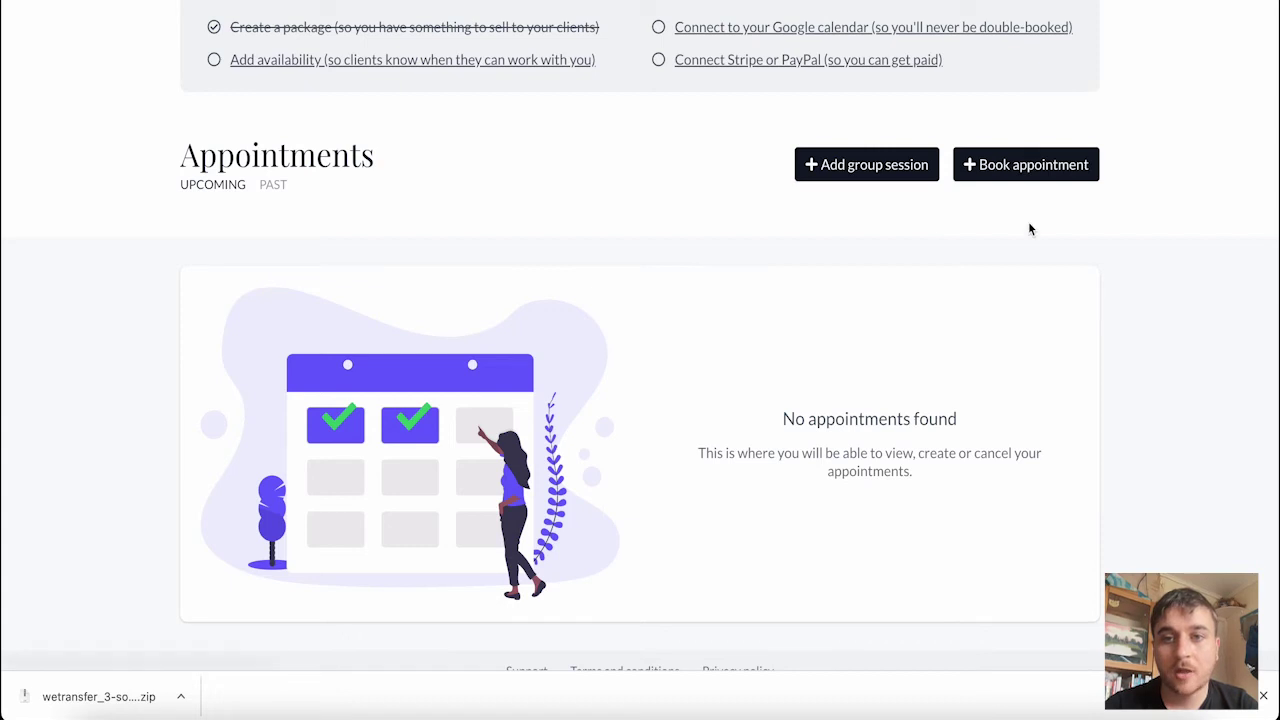
click(997, 172)
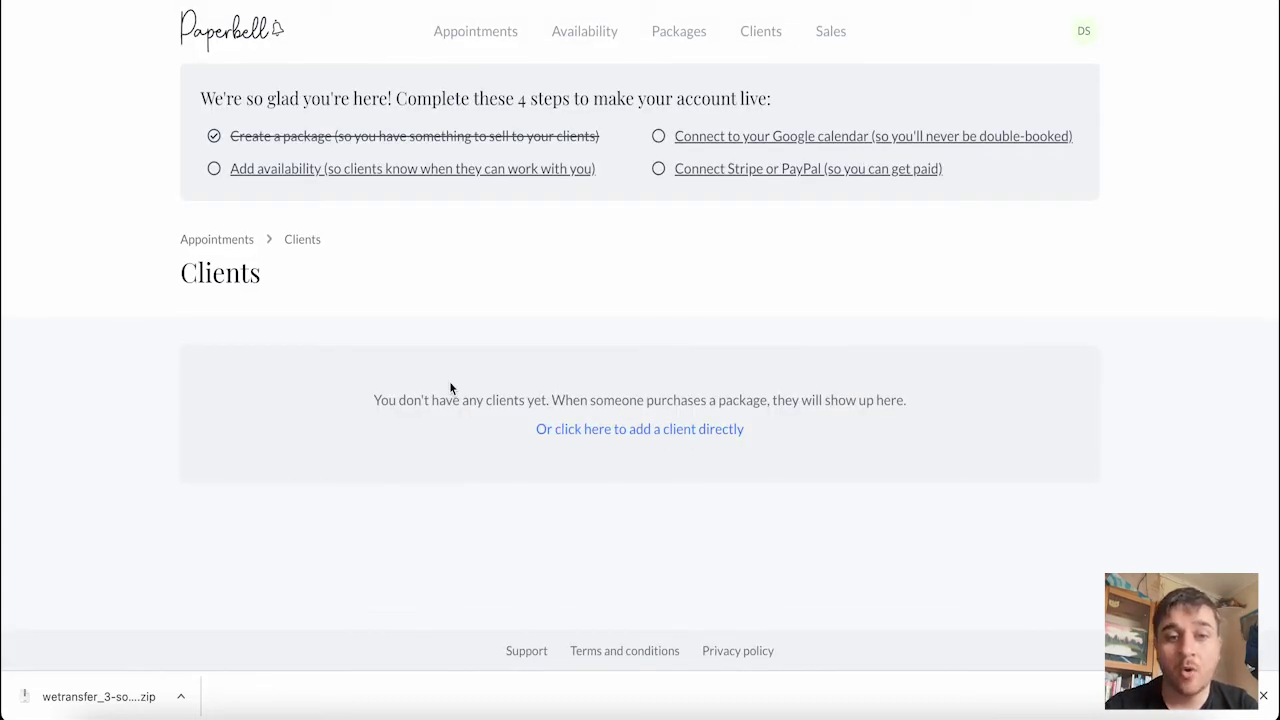
click(606, 432)
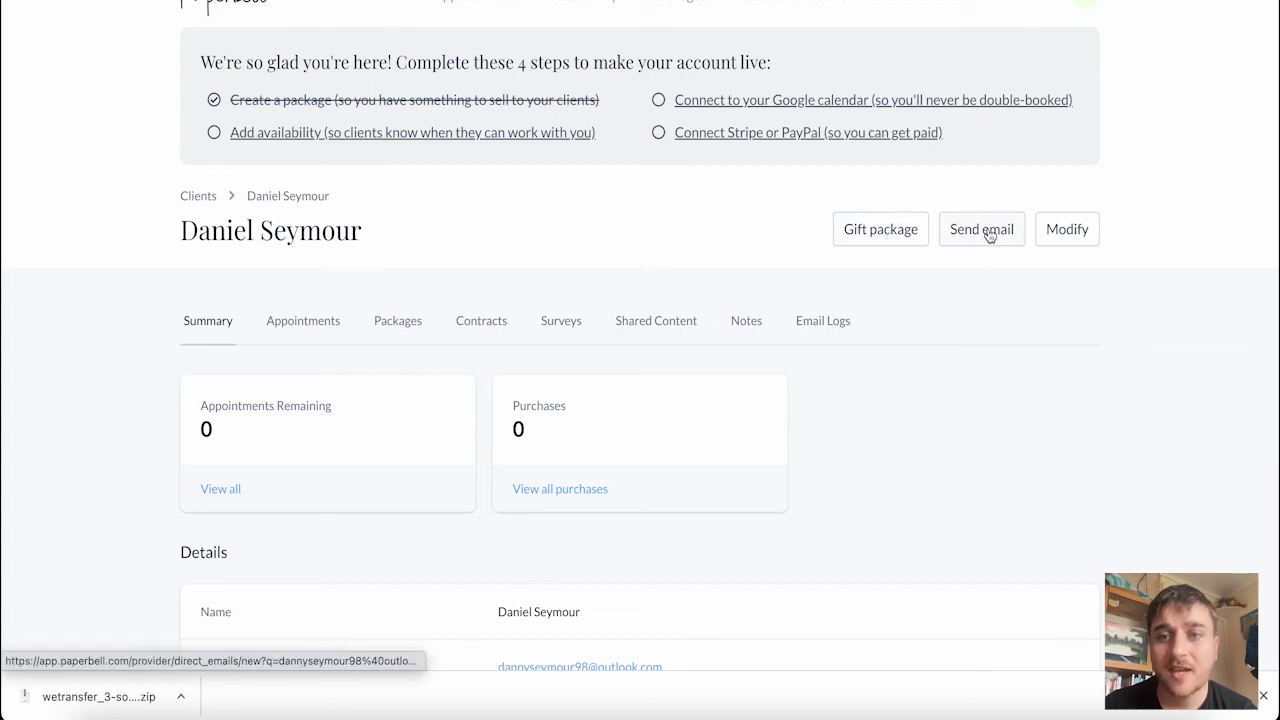
click(874, 232)
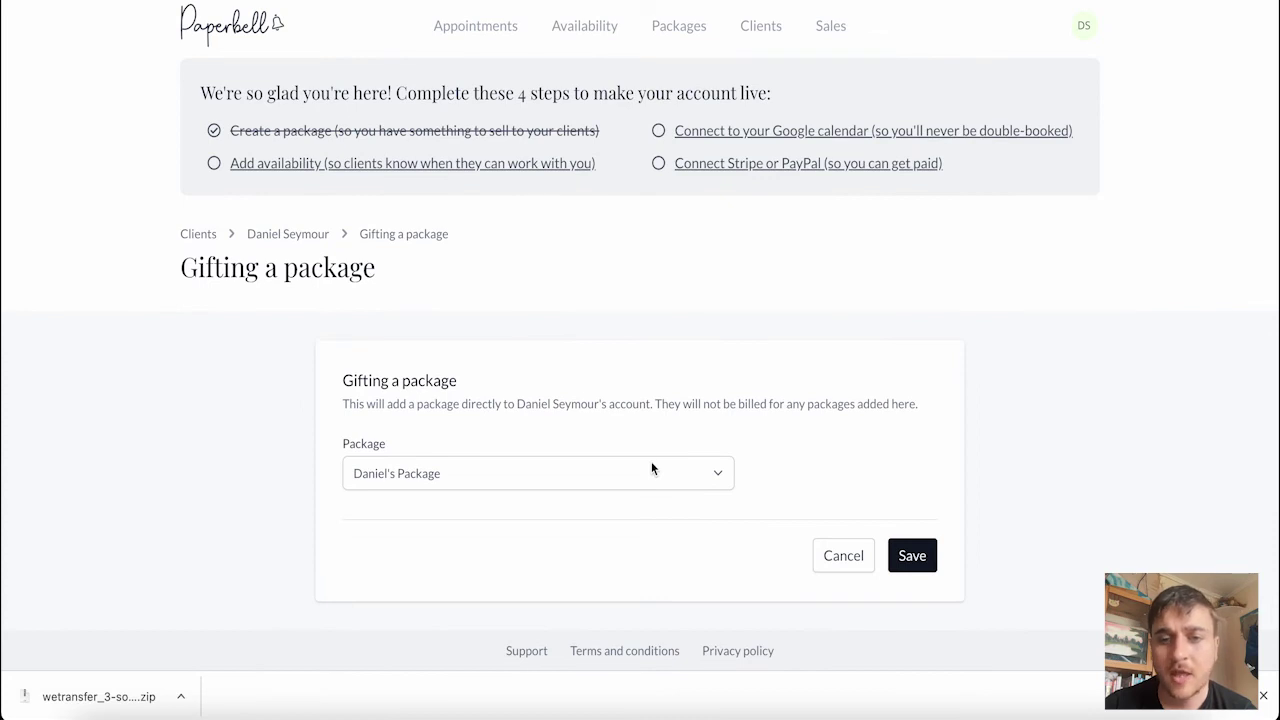
click(906, 558)
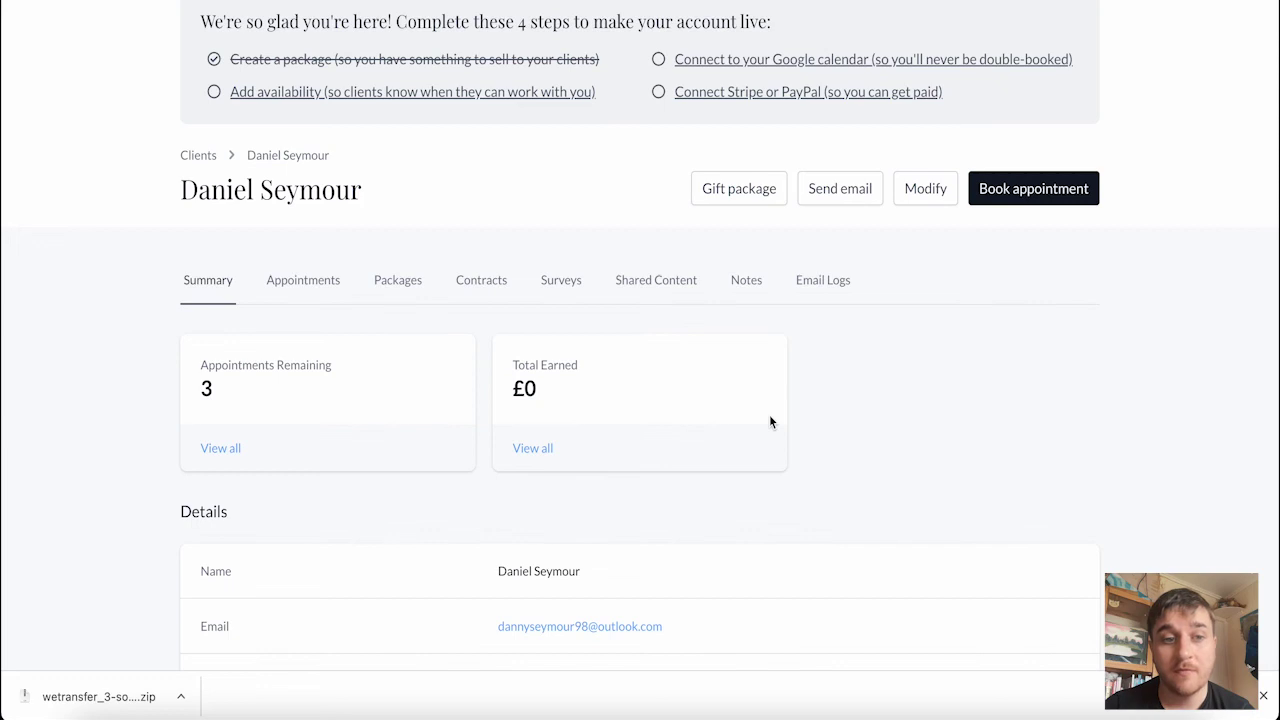
scroll(769, 414, up, 2)
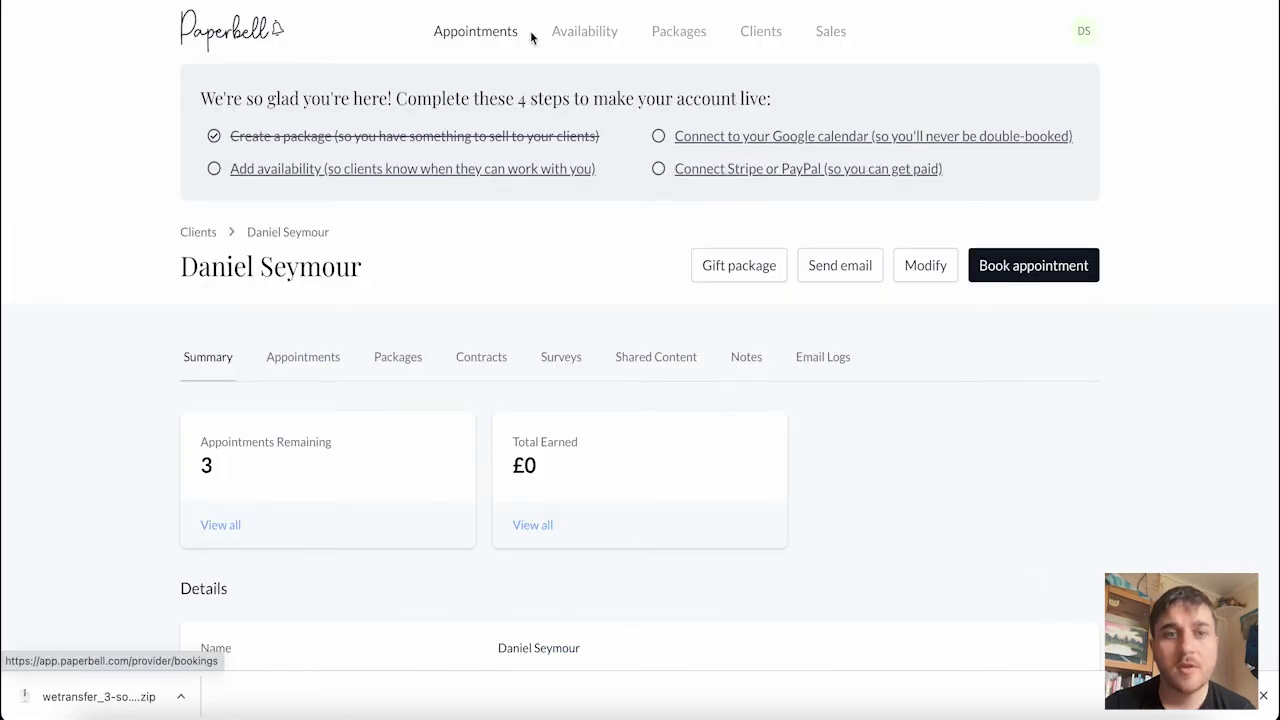
Step: Start a new availability slot on Friday 22, keeping 9:00am as the start time
click(585, 33)
scroll(157, 150, down, 2)
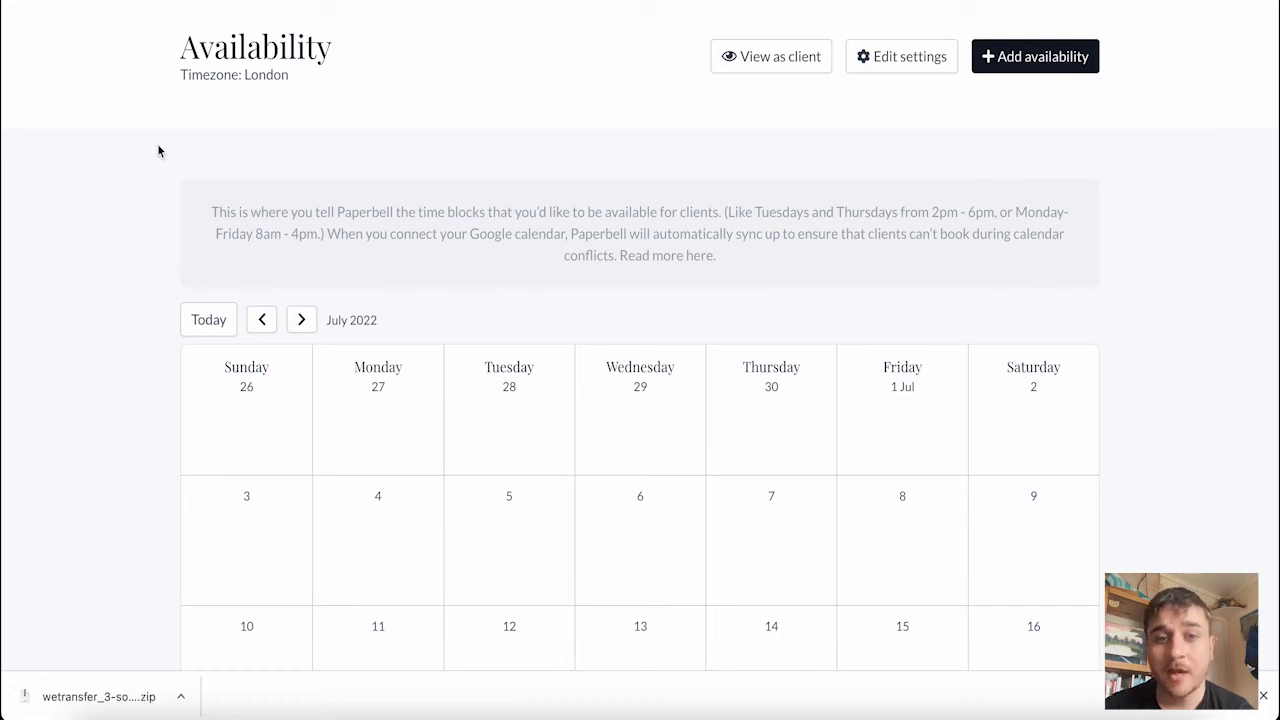
scroll(1048, 434, down, 5)
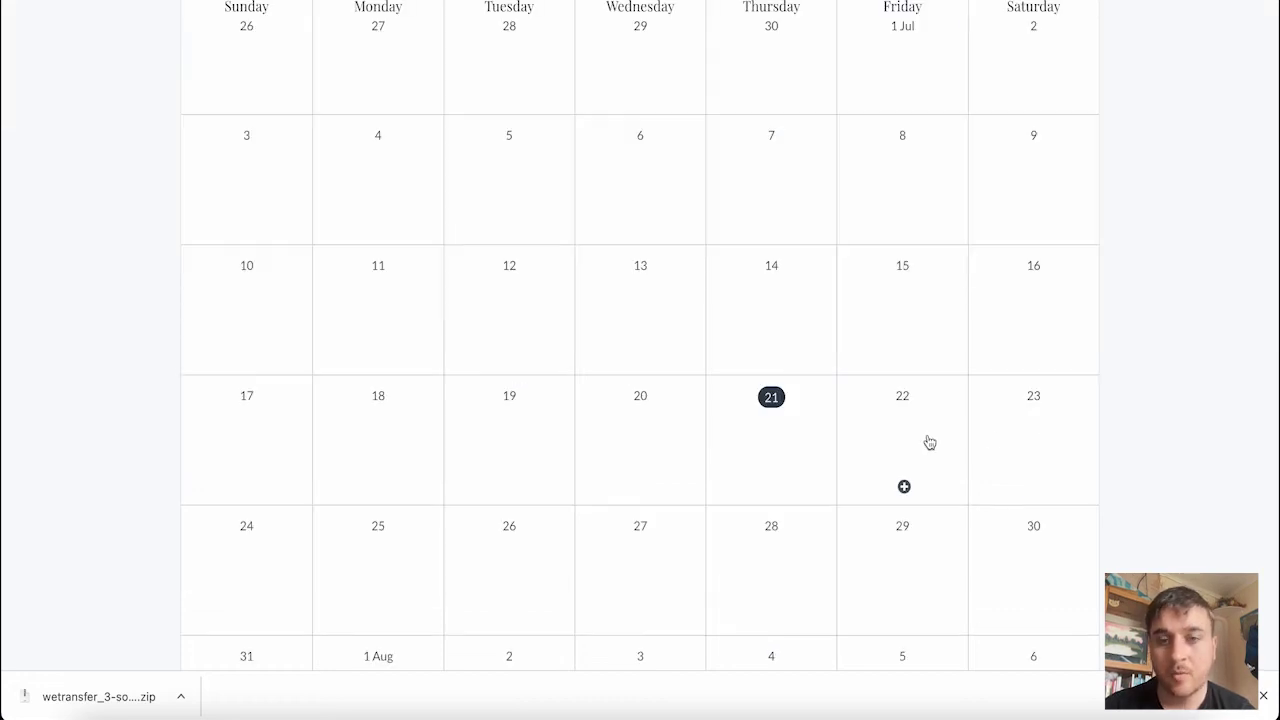
scroll(929, 443, up, 1)
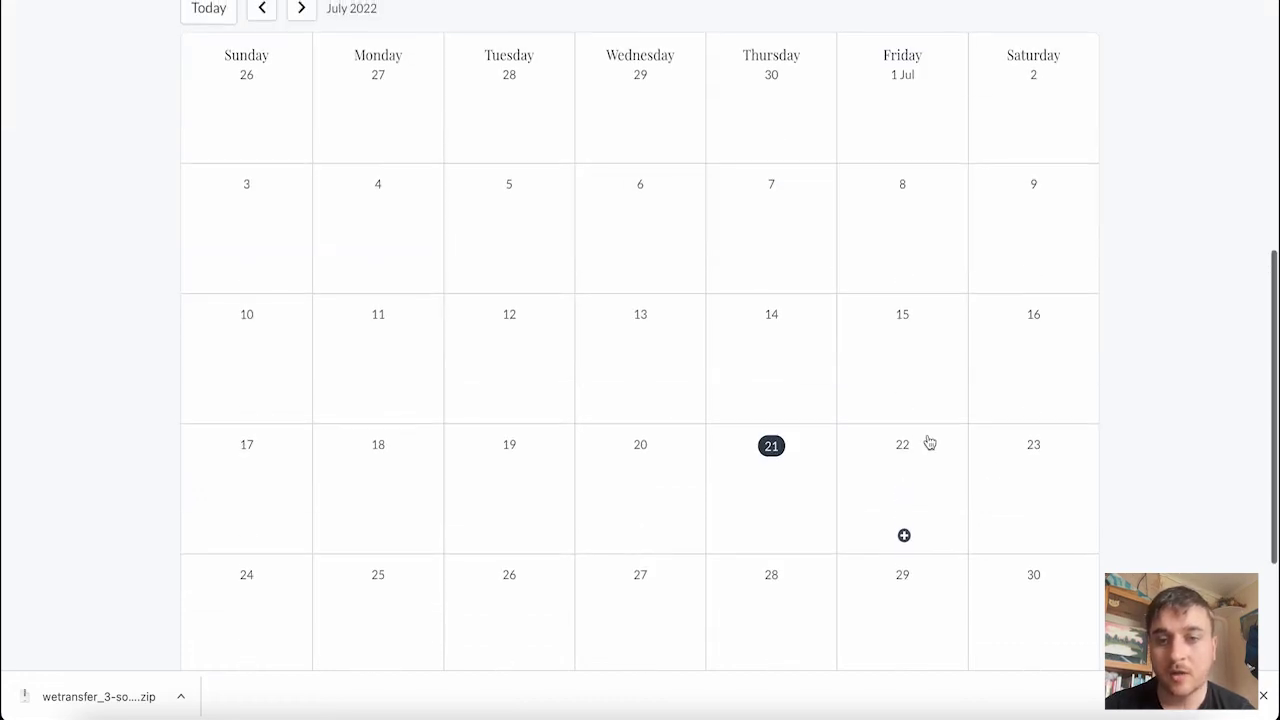
click(904, 537)
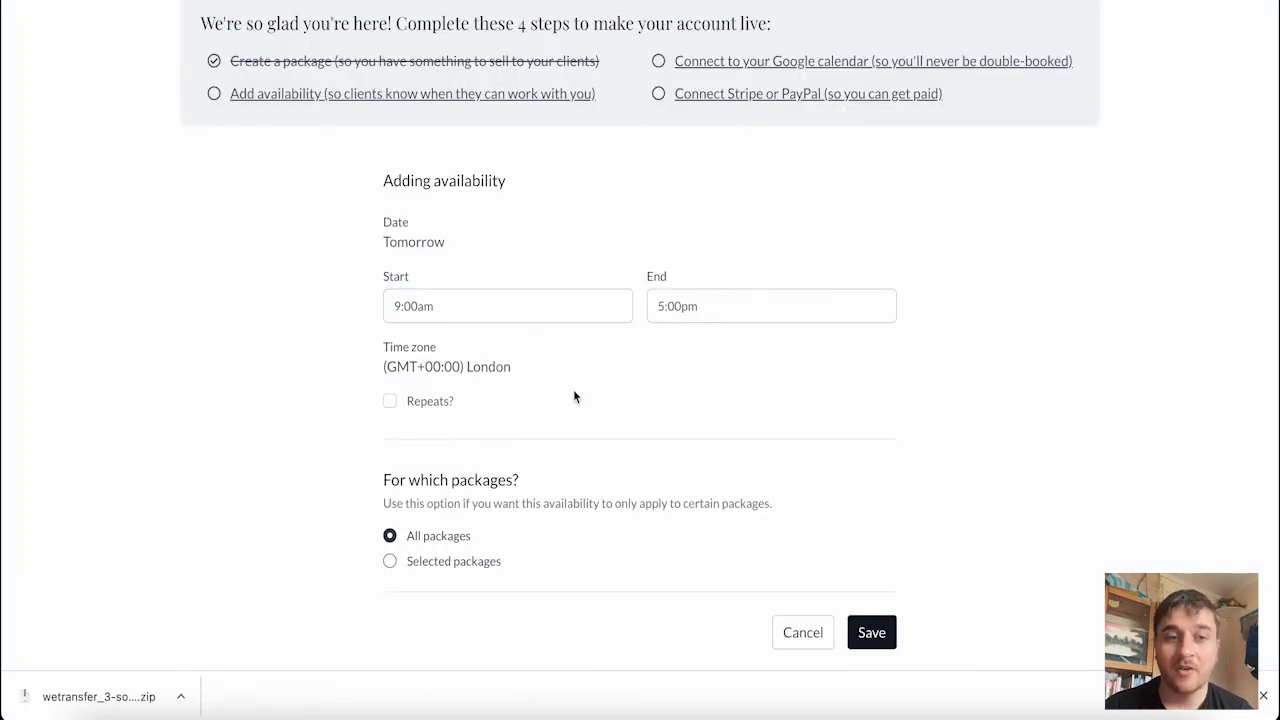
click(451, 311)
click(659, 418)
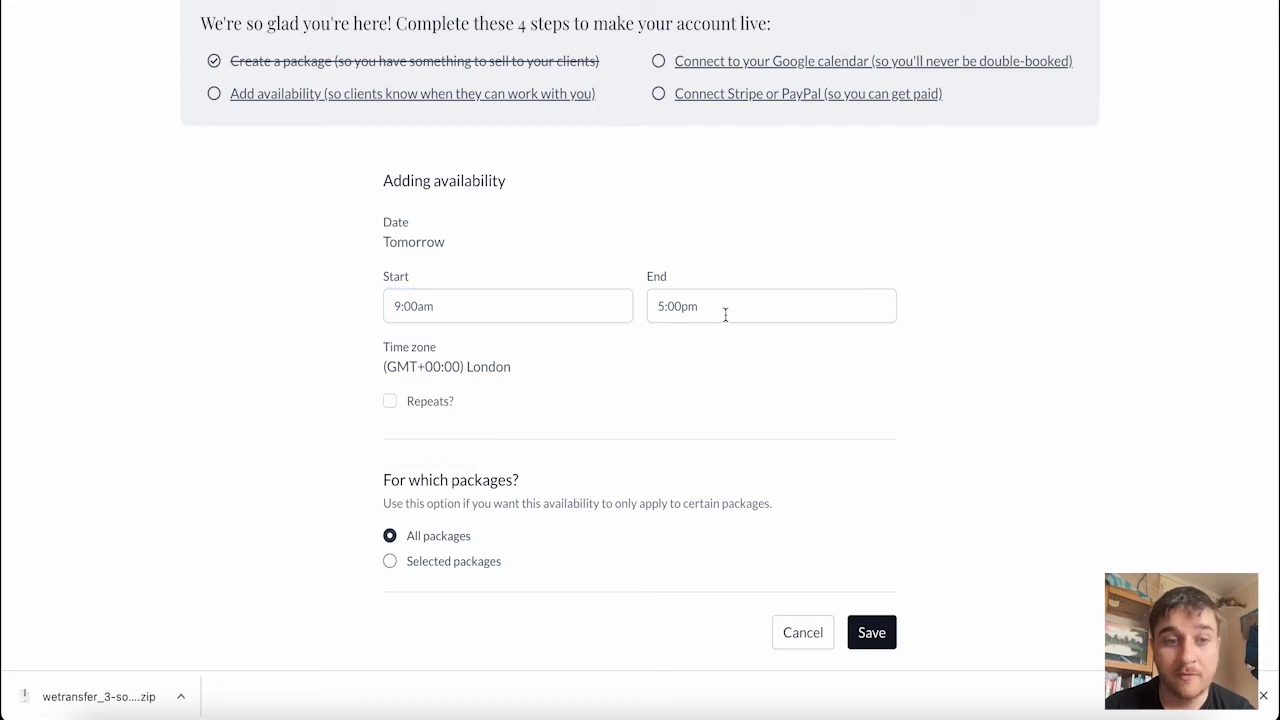
Step: Make the Friday availability repeat every 2 weeks, limited to Daniel's Package, and save
scroll(710, 330, down, 1)
click(389, 340)
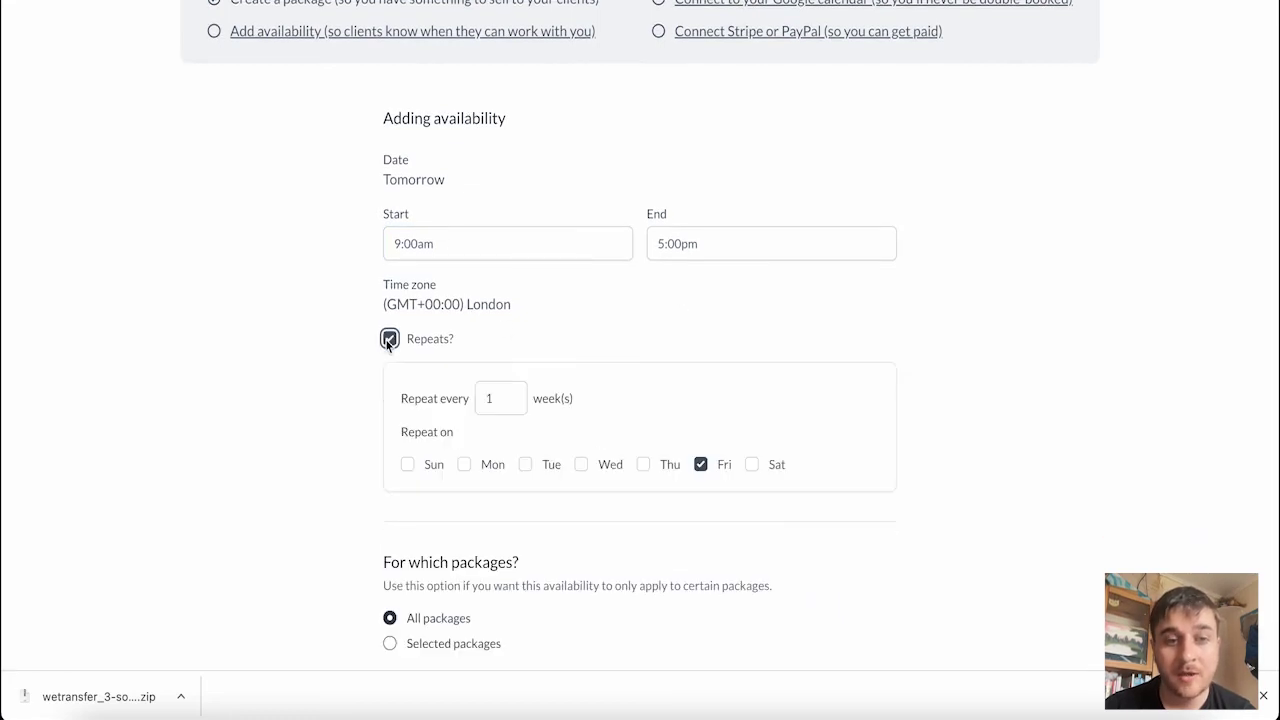
click(510, 395)
scroll(702, 328, down, 2)
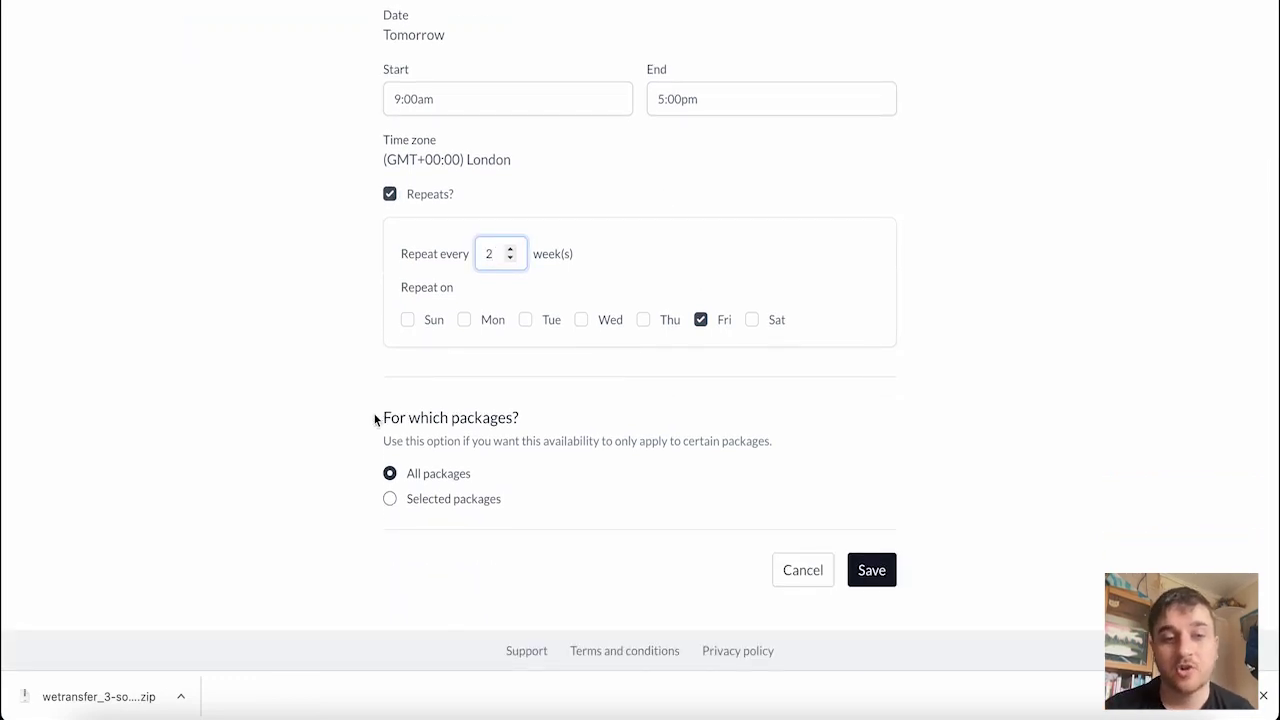
click(446, 507)
scroll(651, 410, down, 2)
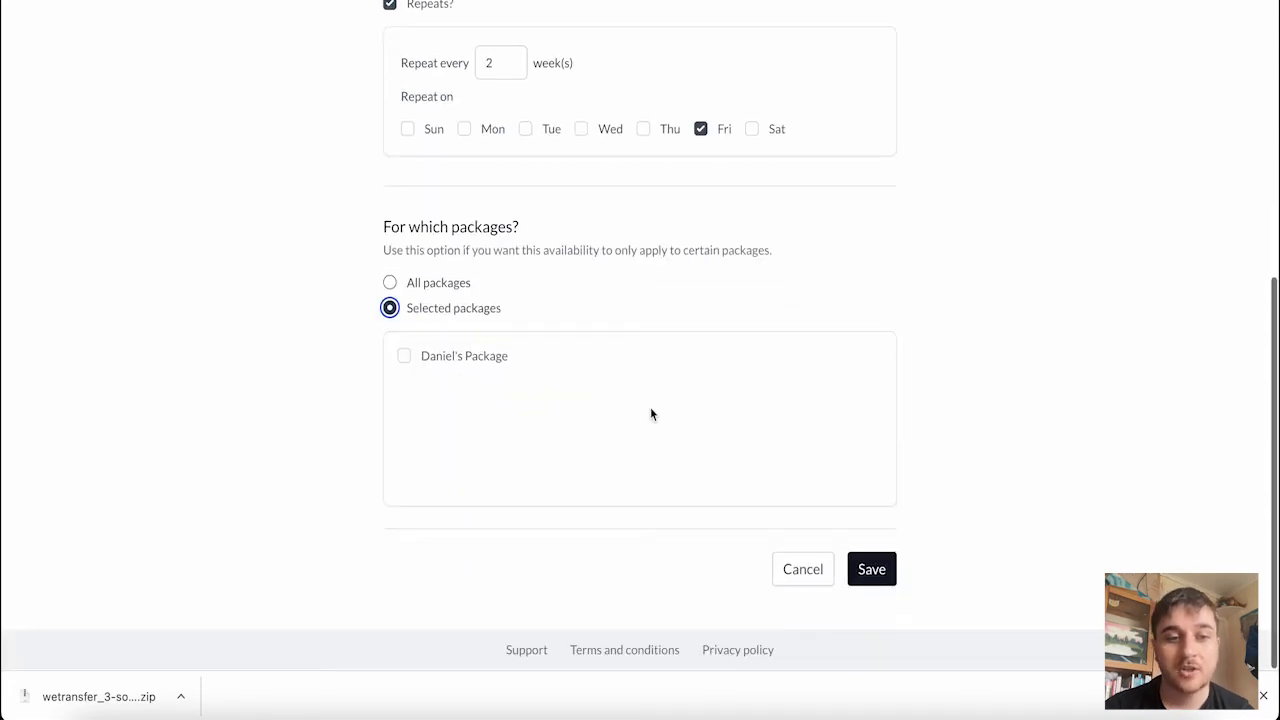
click(404, 358)
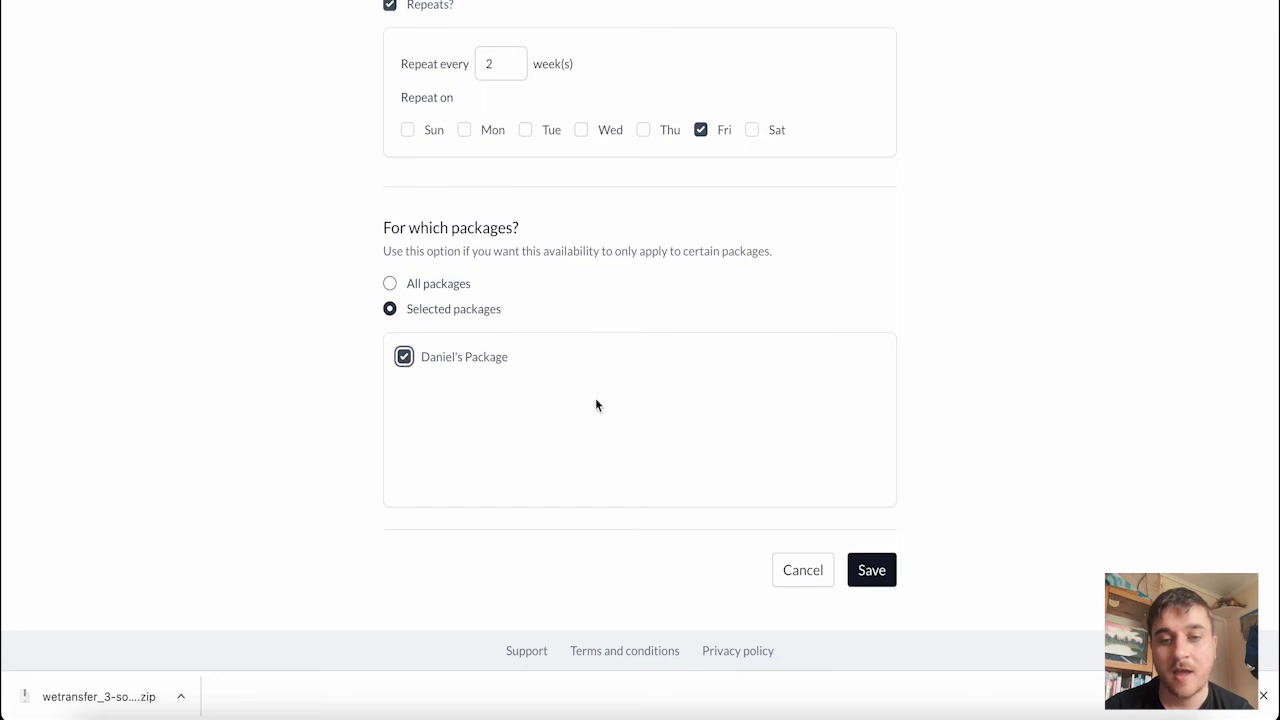
click(872, 572)
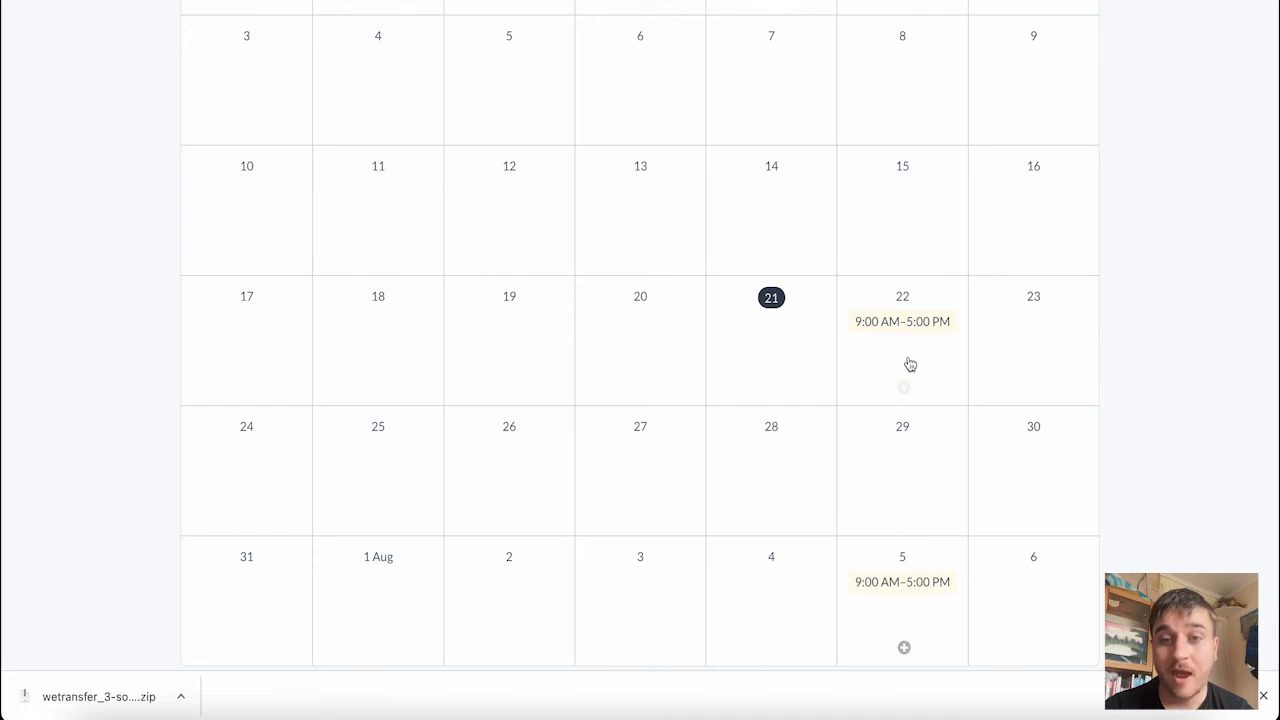
Step: Preview the client booking view offering Daniel's Package slots on 22 July
scroll(790, 250, up, 5)
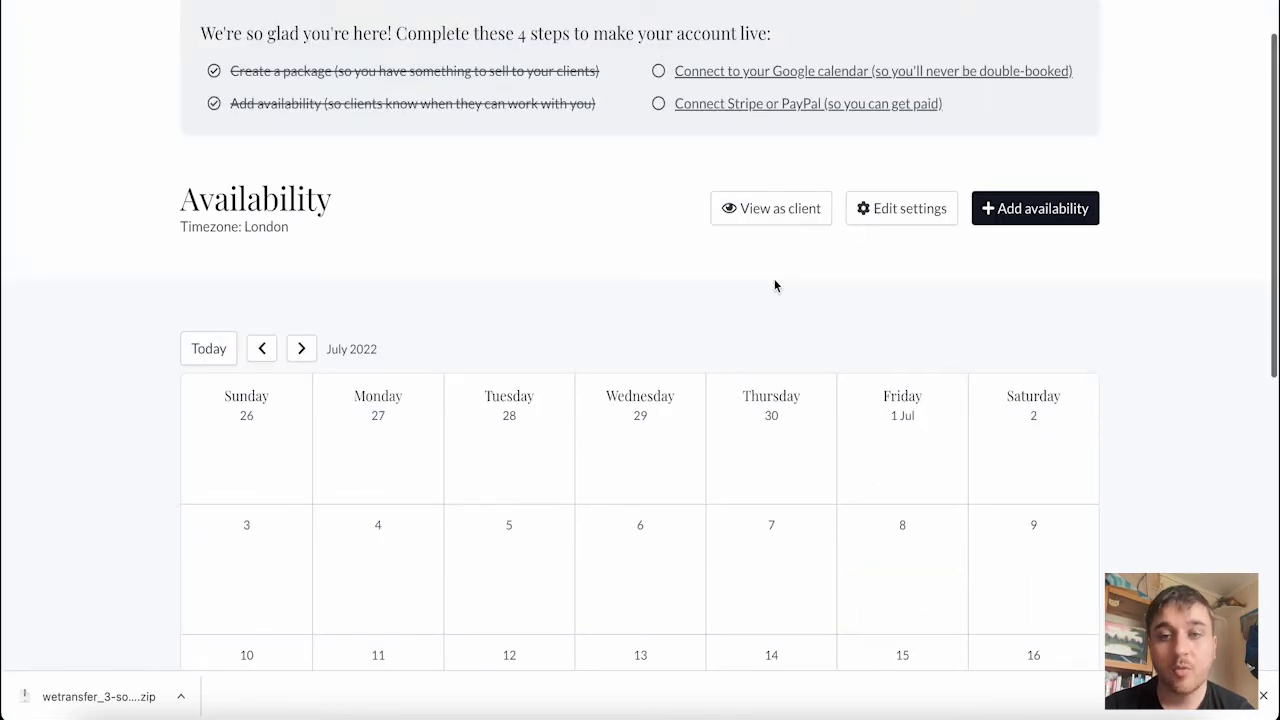
click(767, 217)
scroll(650, 250, down, 3)
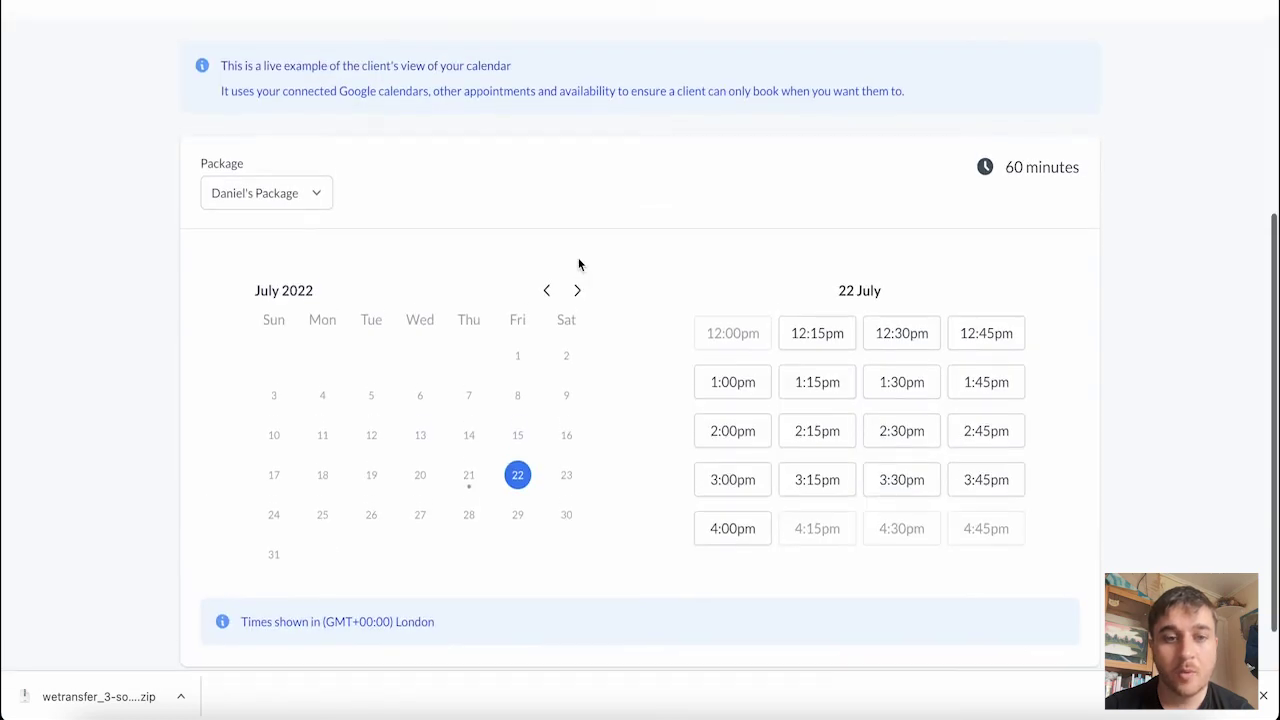
scroll(578, 263, down, 1)
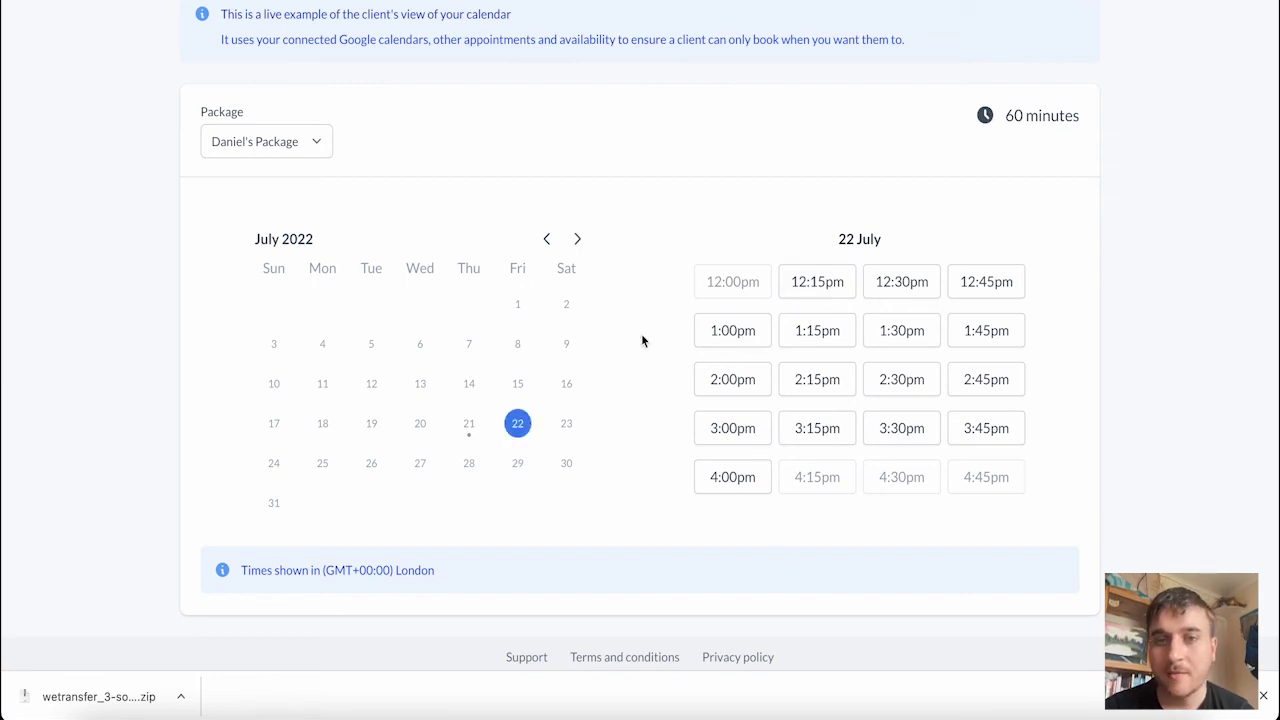
scroll(603, 38, up, 4)
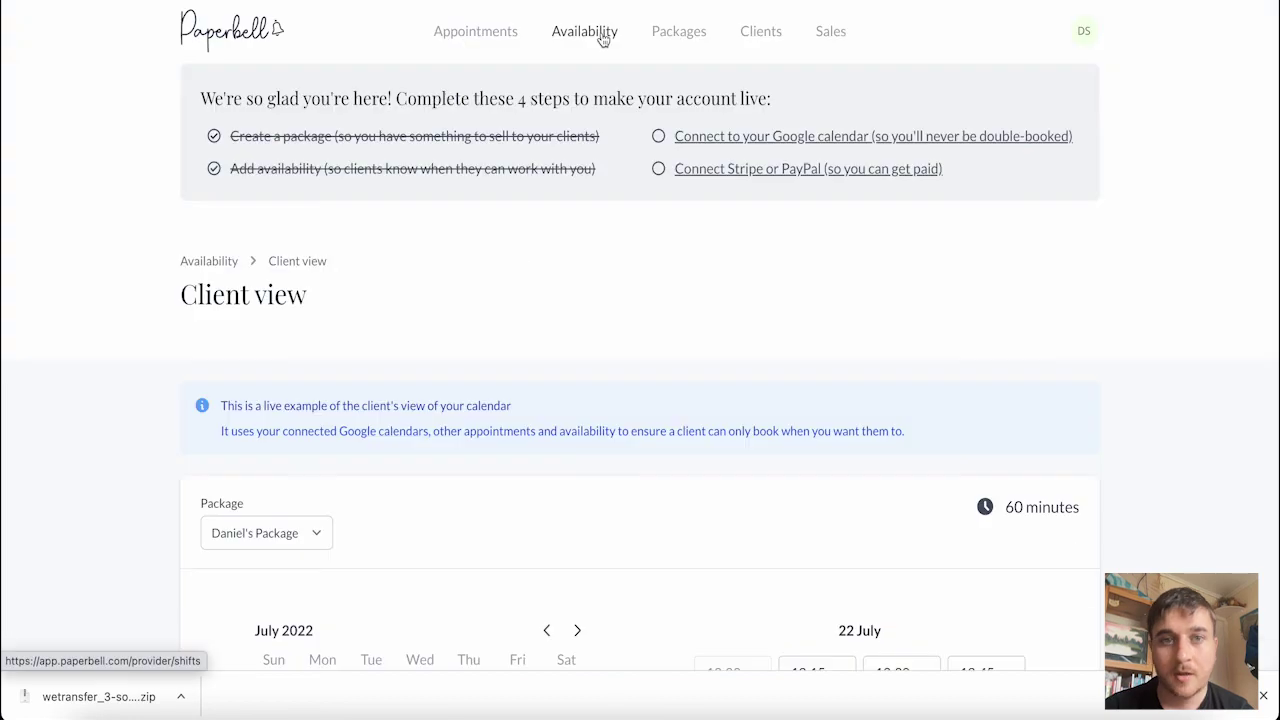
click(680, 37)
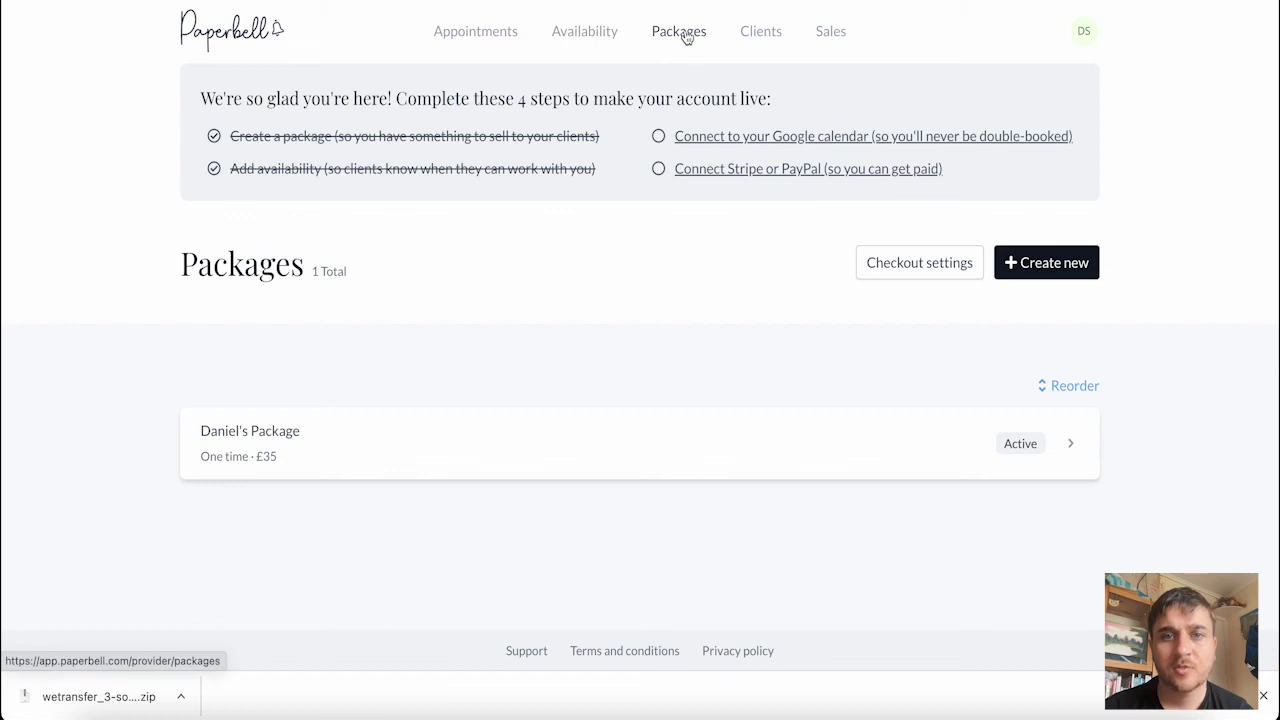
click(762, 40)
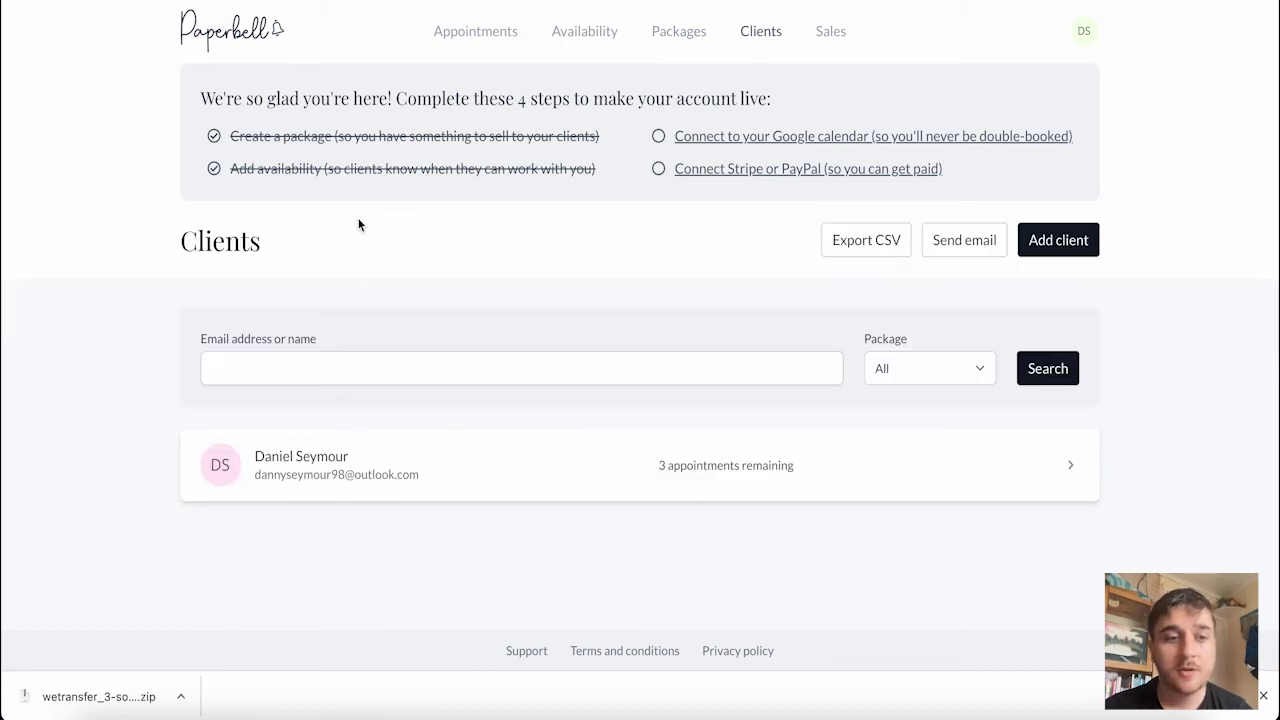
click(318, 375)
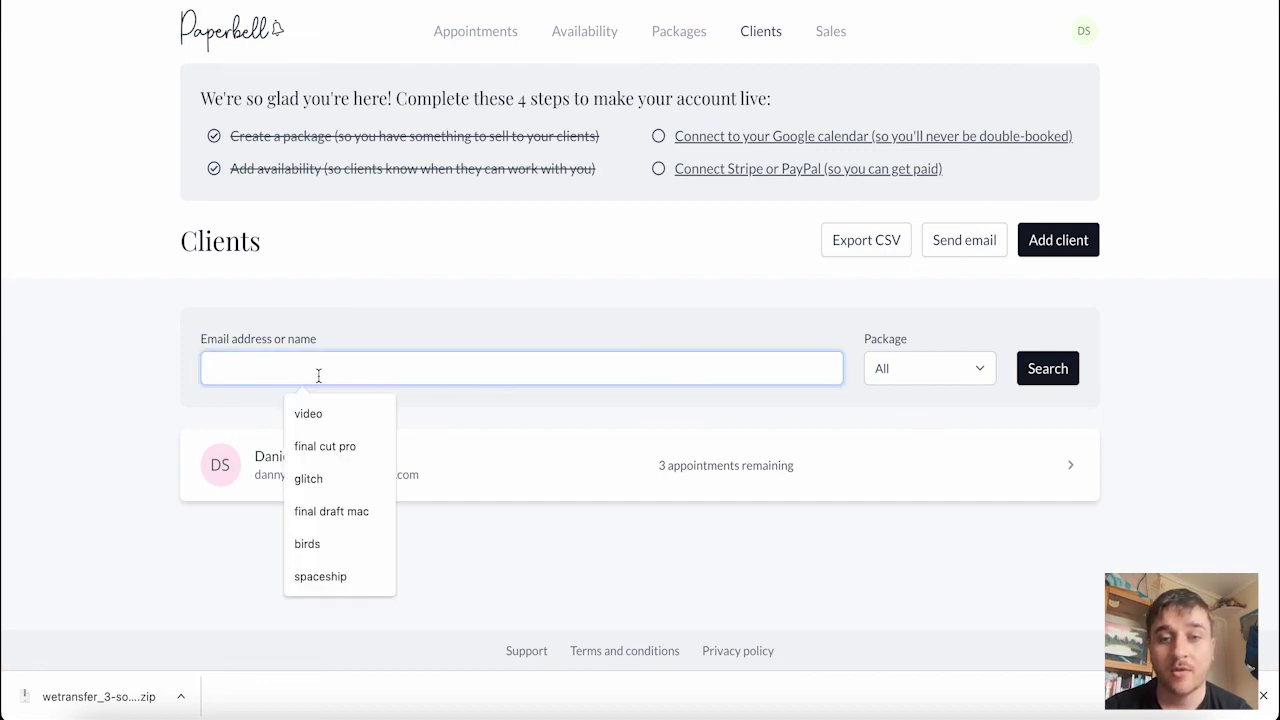
click(963, 379)
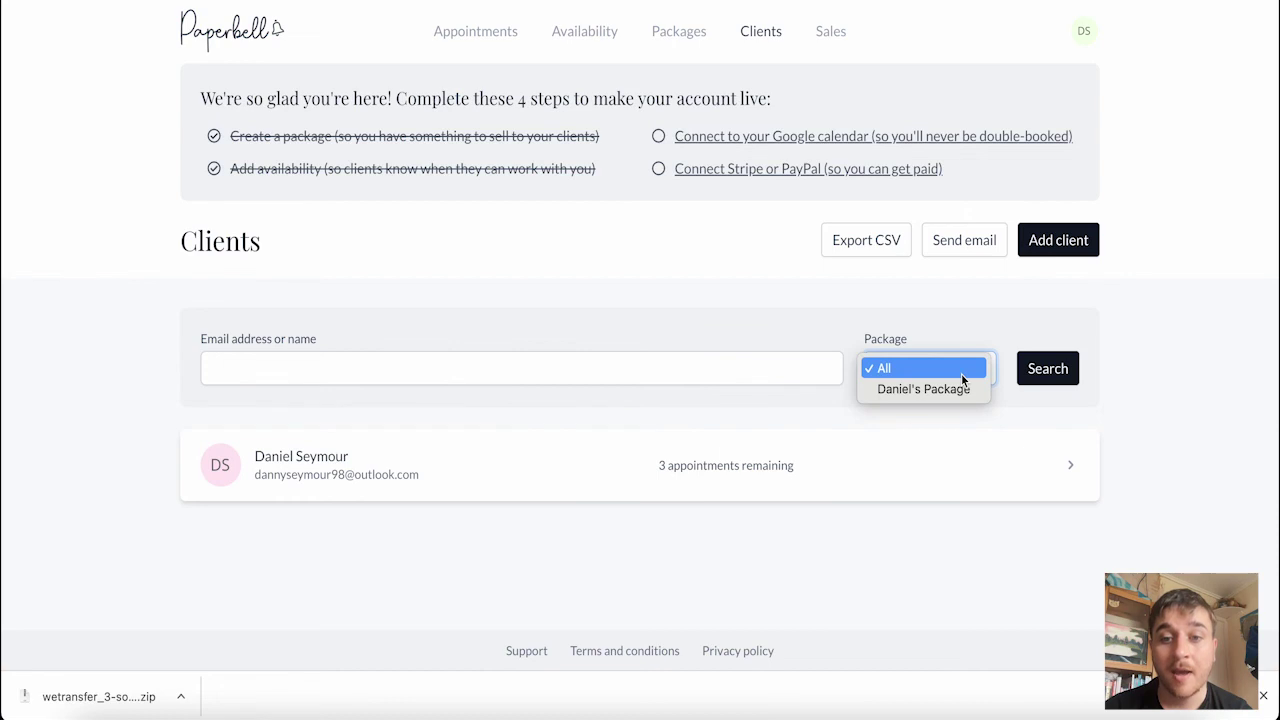
click(846, 333)
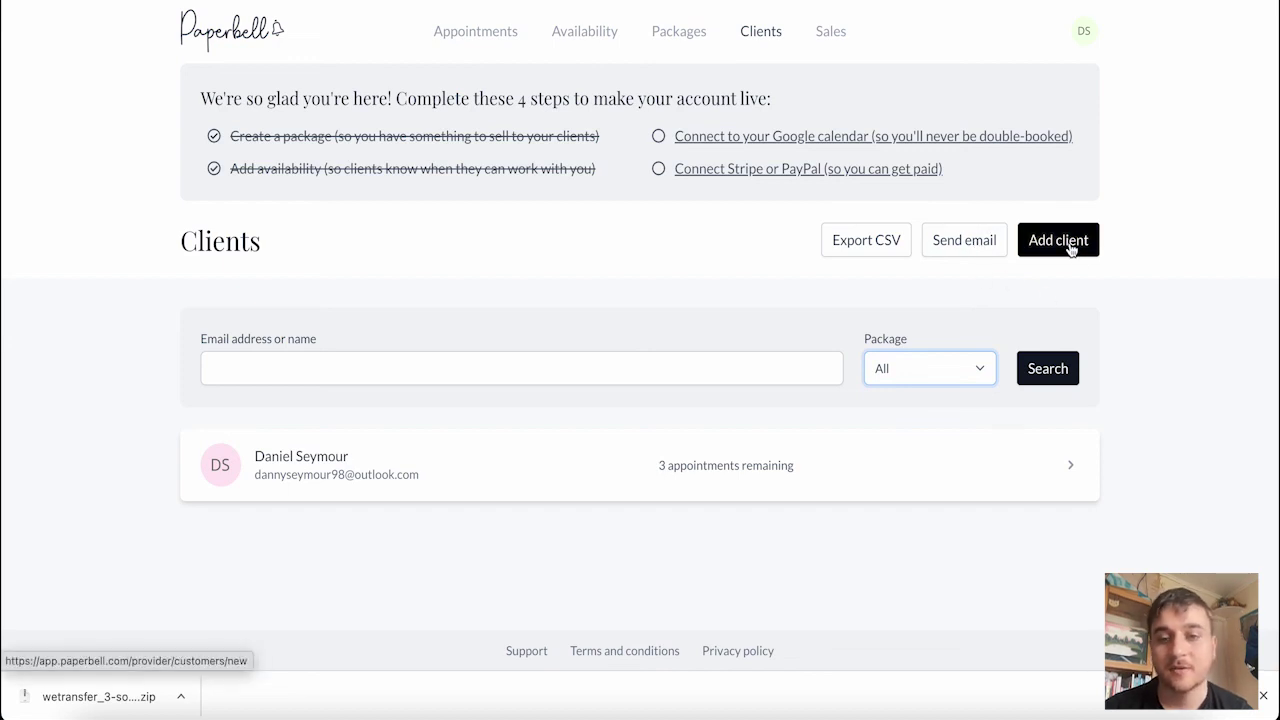
Step: Inspect the Daniel's Package gift sale, down to its £0 payment and 0 of 3 appointments used
click(834, 34)
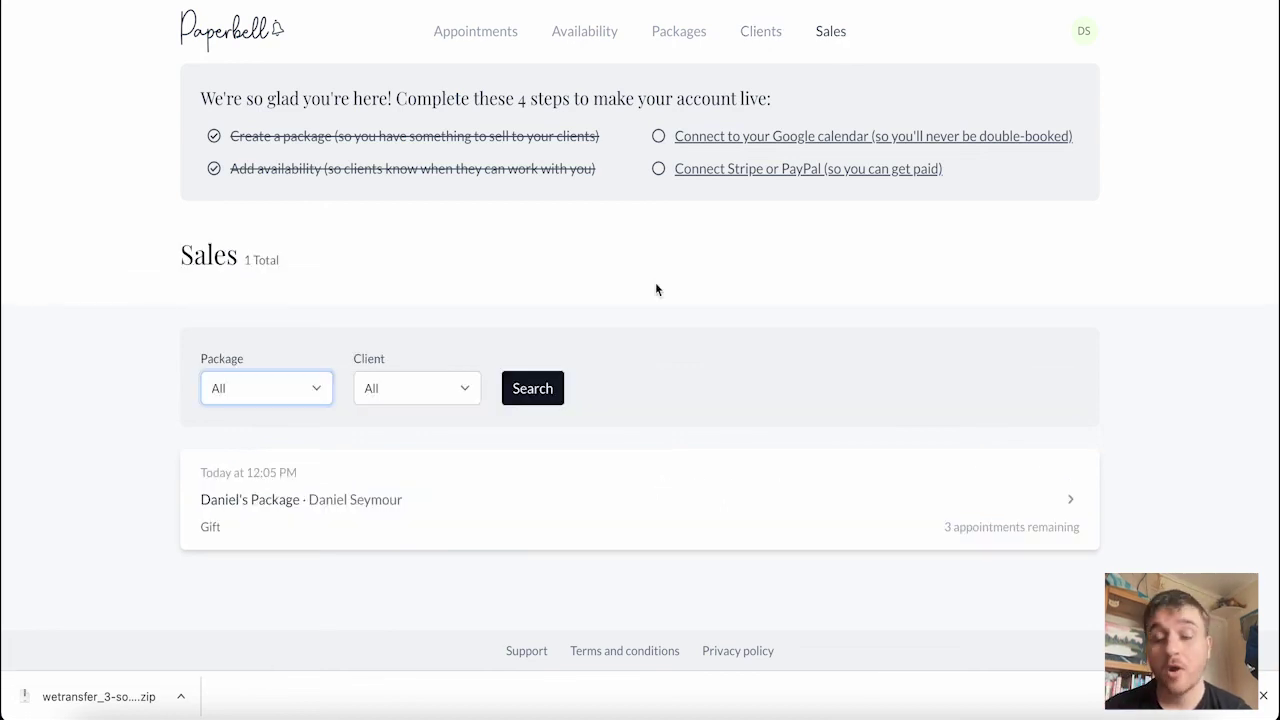
click(655, 484)
scroll(378, 345, down, 2)
scroll(368, 290, down, 1)
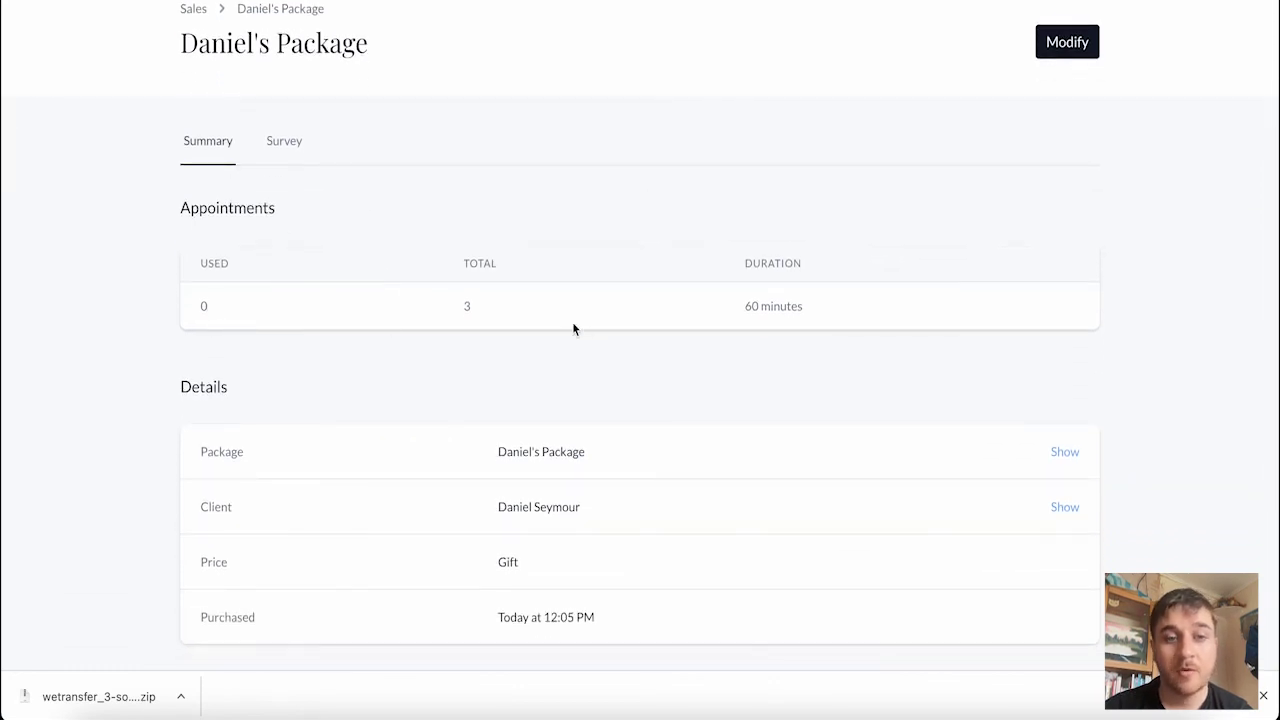
scroll(638, 335, down, 4)
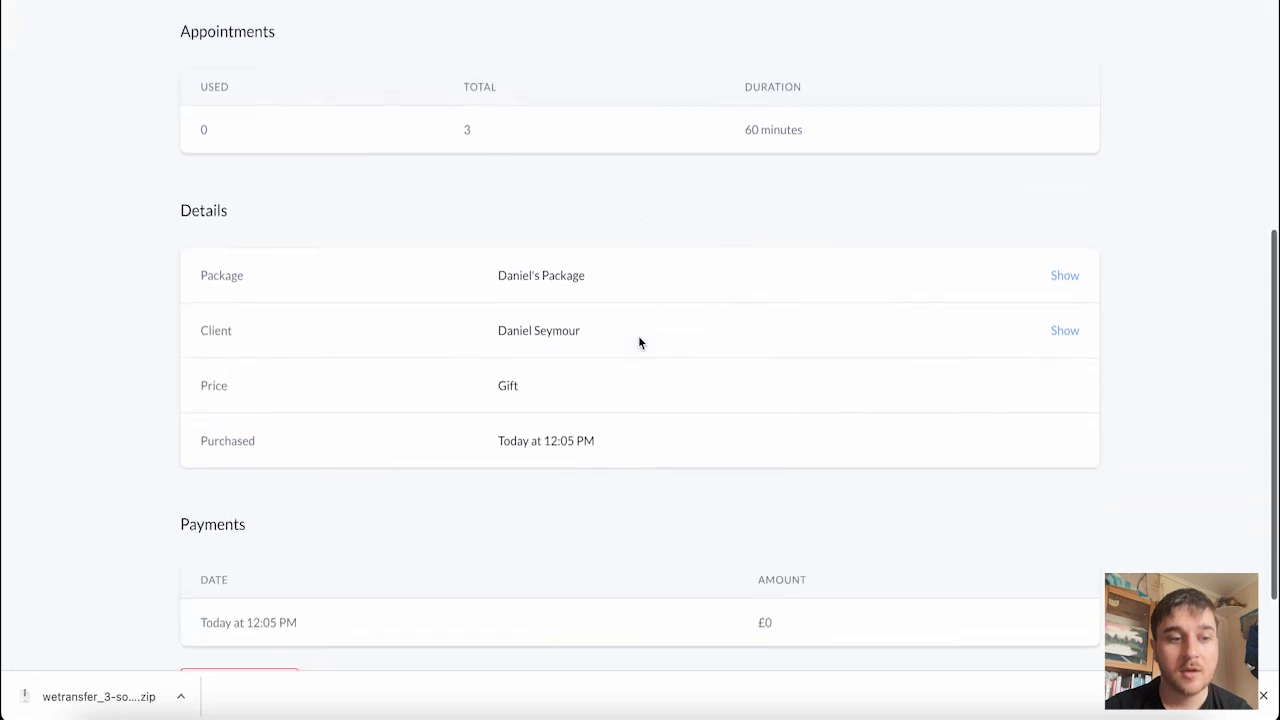
scroll(638, 335, down, 2)
scroll(382, 455, down, 1)
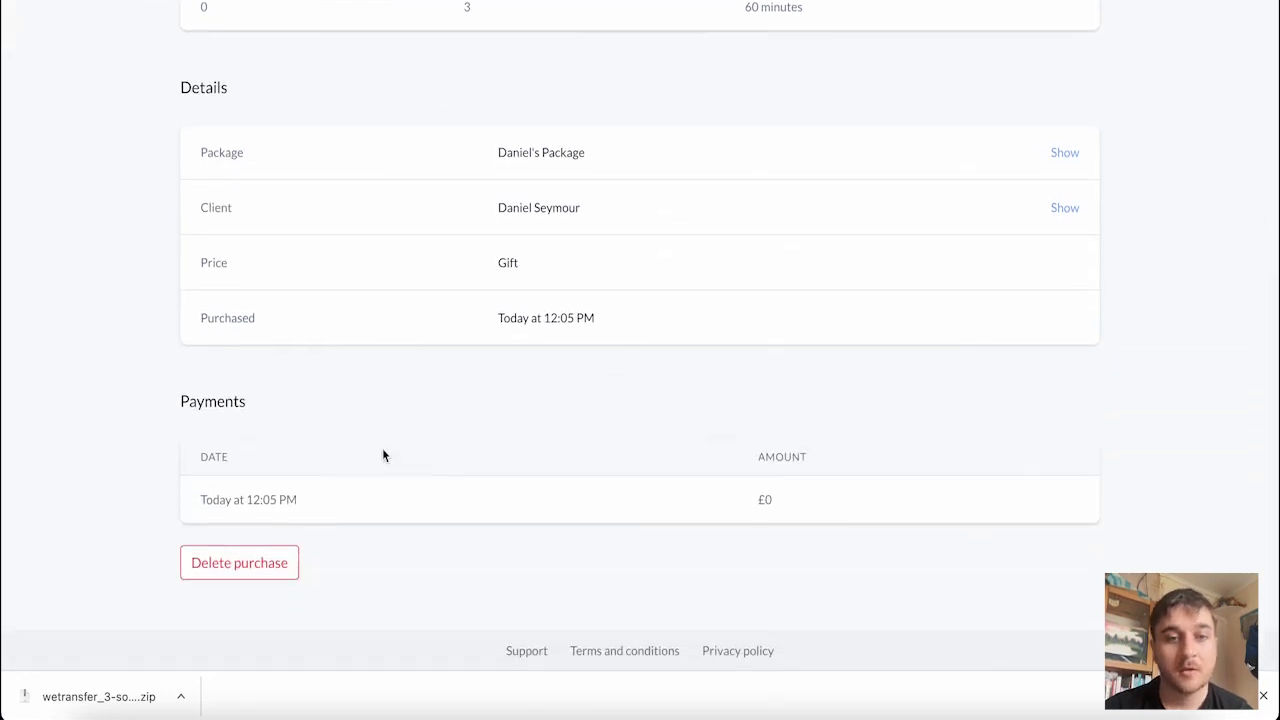